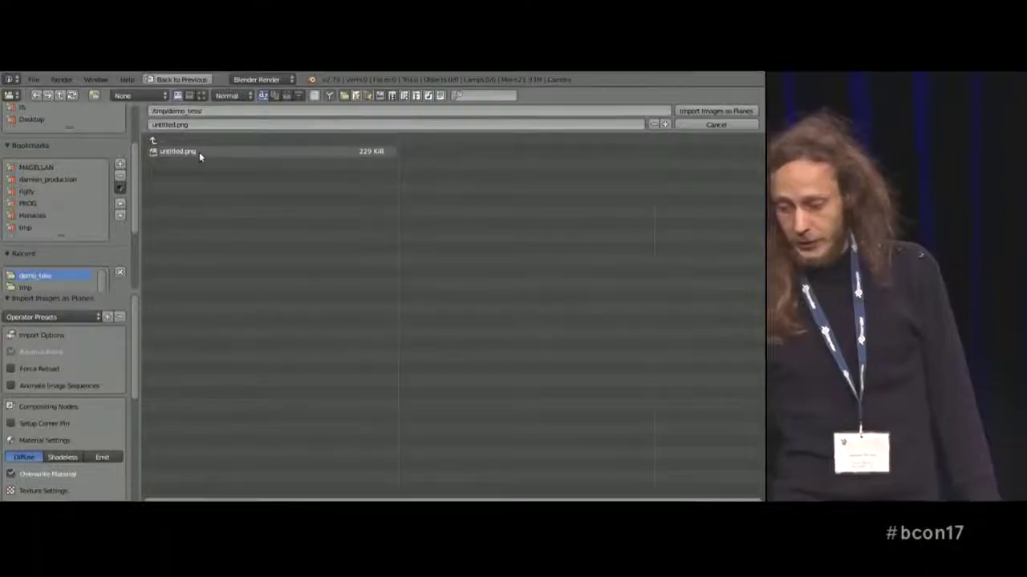
- Import untitled.png from the demo_tess folder as an image plane with the Shadeless material setting
{"action": "left_click", "coordinate": [199, 152]}
{"action": "left_click", "coordinate": [67, 319]}
{"action": "left_click", "coordinate": [50, 350]}
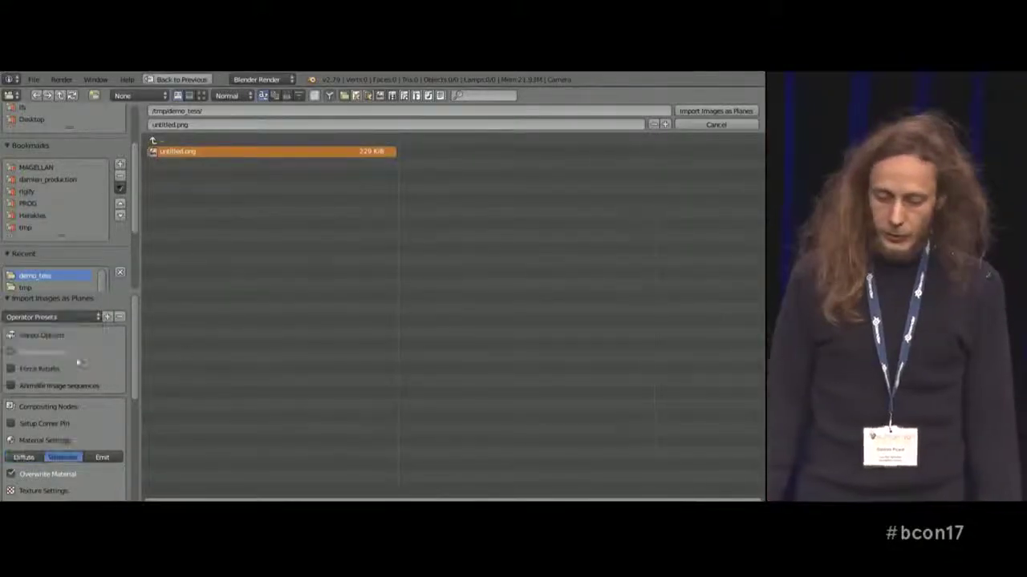
{"action": "key", "text": "Return"}
- Show the plane in Material viewport shading and cut it to the monkey's outline with Cut Planes
{"action": "left_click", "coordinate": [219, 499]}
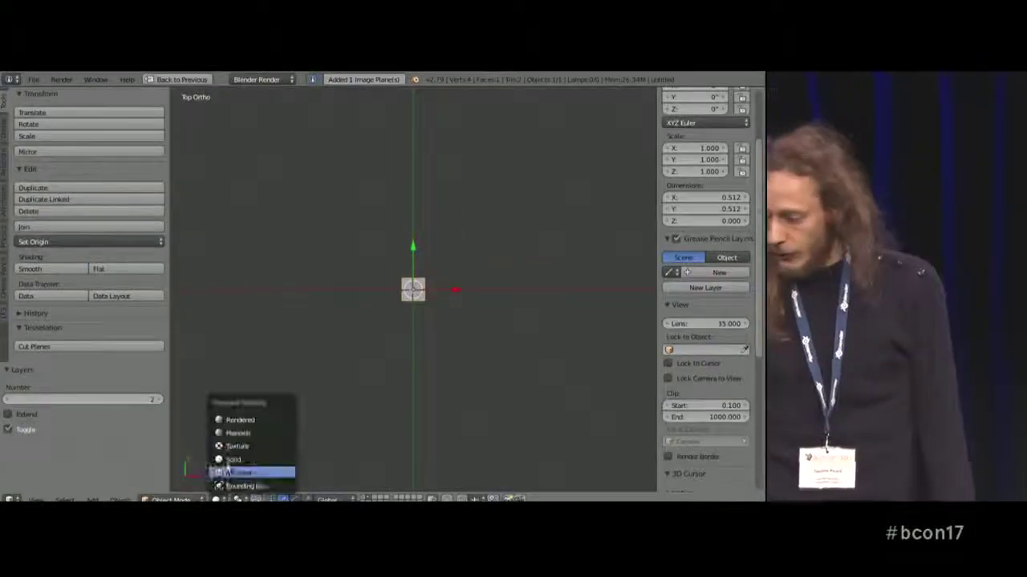
{"action": "left_click", "coordinate": [239, 434]}
{"action": "key", "text": "KP_Decimal"}
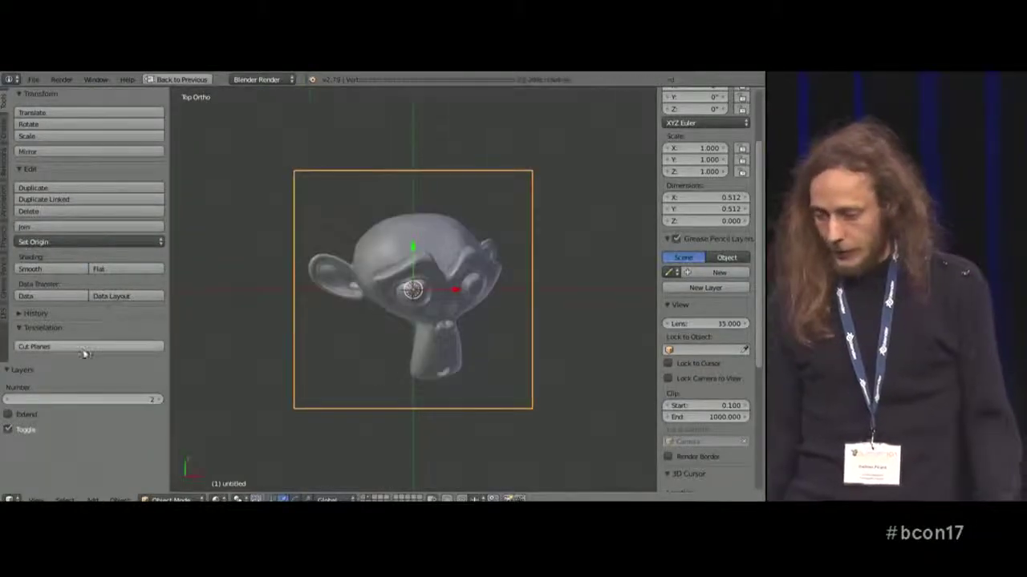
{"action": "left_click", "coordinate": [88, 346]}
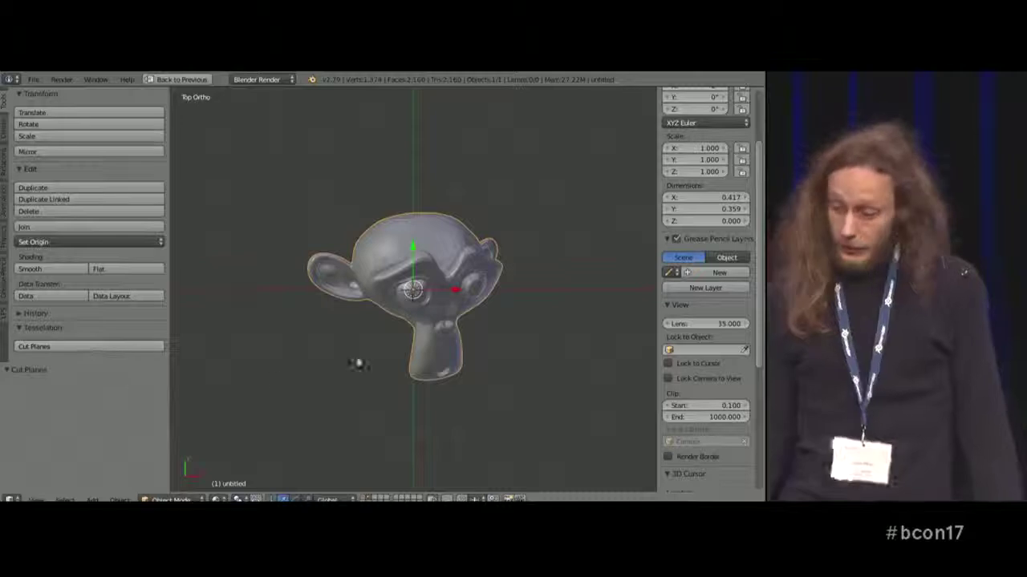
- Turn on the wireframe overlay for the cut monkey mesh with the object's Wire display option
{"action": "key", "text": "ctrl+Up"}
{"action": "left_click", "coordinate": [729, 166]}
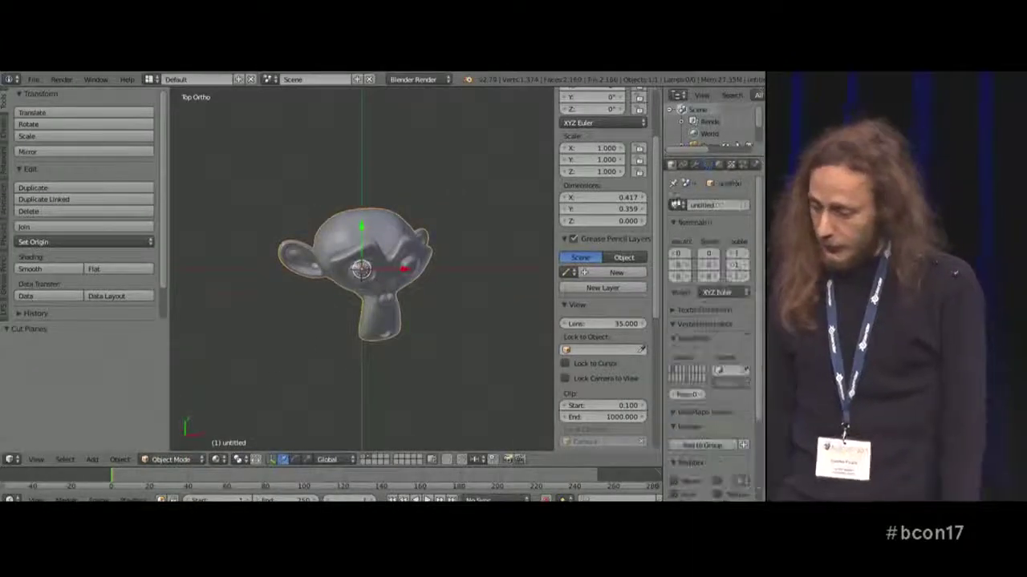
{"action": "scroll", "coordinate": [687, 337], "scroll_direction": "down", "scroll_amount": 5}
{"action": "left_click", "coordinate": [674, 419]}
{"action": "scroll", "coordinate": [421, 317], "scroll_direction": "up", "scroll_amount": 2}
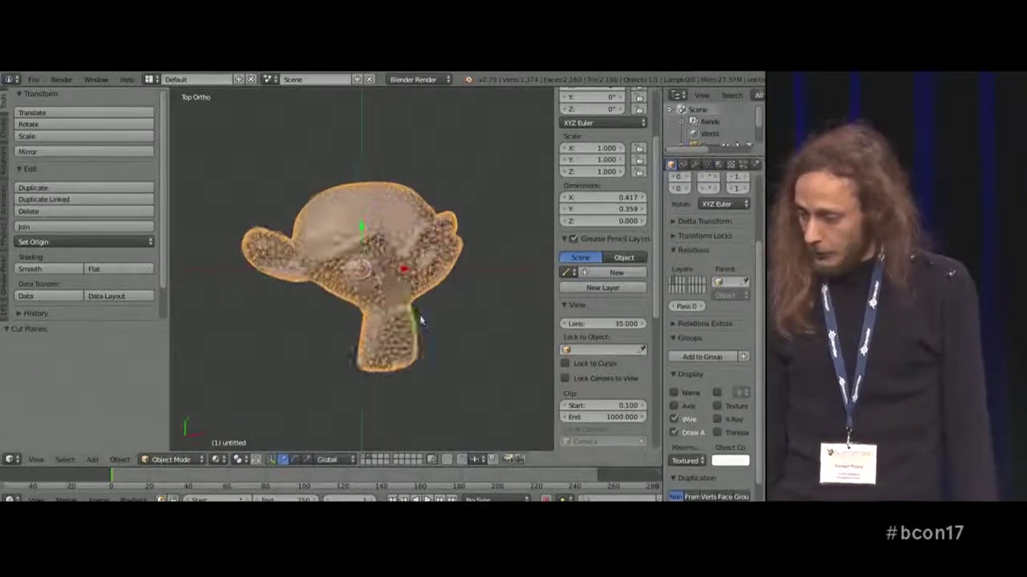
- Add a single-bone armature at the monkey's centre and enter Edit Mode in front view
{"action": "key", "text": "shift+a"}
{"action": "mouse_move", "coordinate": [356, 377]}
{"action": "left_click", "coordinate": [417, 376]}
{"action": "key", "text": "Tab"}
{"action": "key", "text": "KP_1"}
{"action": "key", "text": "a"}
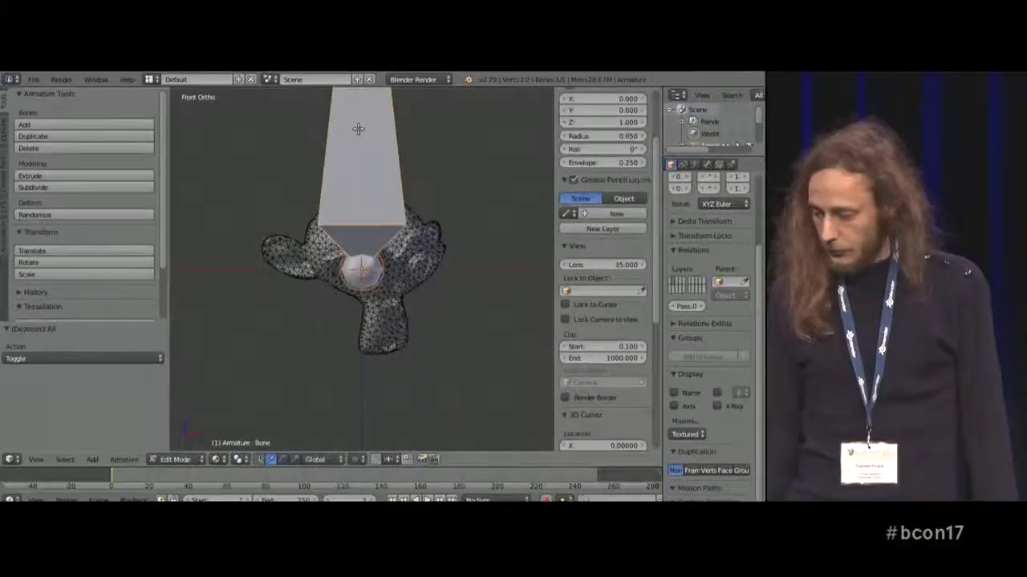
- Move the bone's ends so it runs along the monkey's snout up to the middle of the face
{"action": "key", "text": "g"}
{"action": "left_click", "coordinate": [378, 201]}
{"action": "scroll", "coordinate": [378, 202], "scroll_direction": "down", "scroll_amount": 5}
{"action": "right_click", "coordinate": [369, 124]}
{"action": "key", "text": "g"}
{"action": "left_click", "coordinate": [367, 272]}
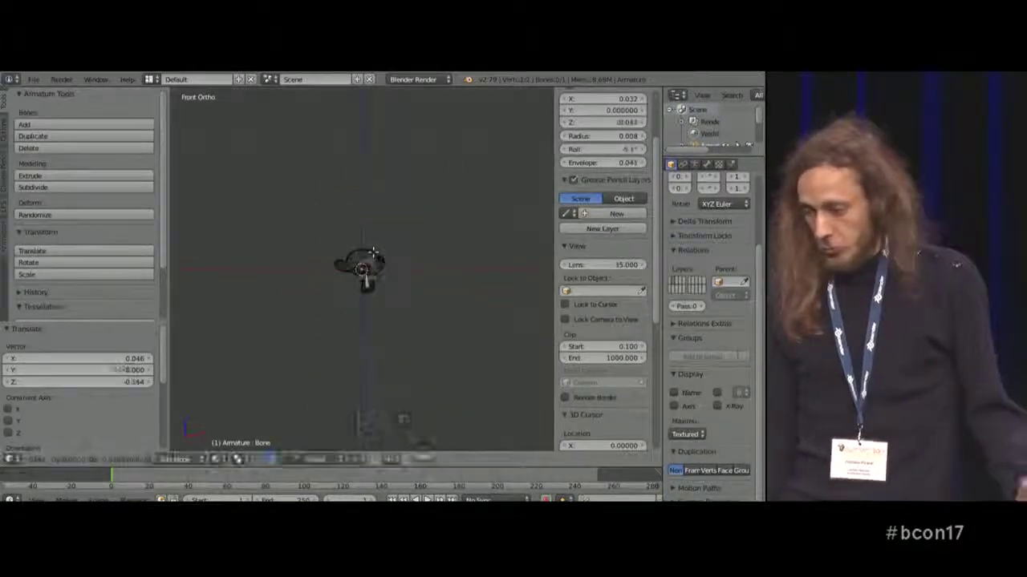
- Extrude two-bone chains from the snout bone's upper end to both of the monkey's ears and leave Edit Mode
{"action": "scroll", "coordinate": [377, 271], "scroll_direction": "up", "scroll_amount": 9}
{"action": "key", "text": "e"}
{"action": "left_click", "coordinate": [306, 235]}
{"action": "key", "text": "e"}
{"action": "left_click", "coordinate": [211, 195]}
{"action": "right_click", "coordinate": [395, 277]}
{"action": "key", "text": "e"}
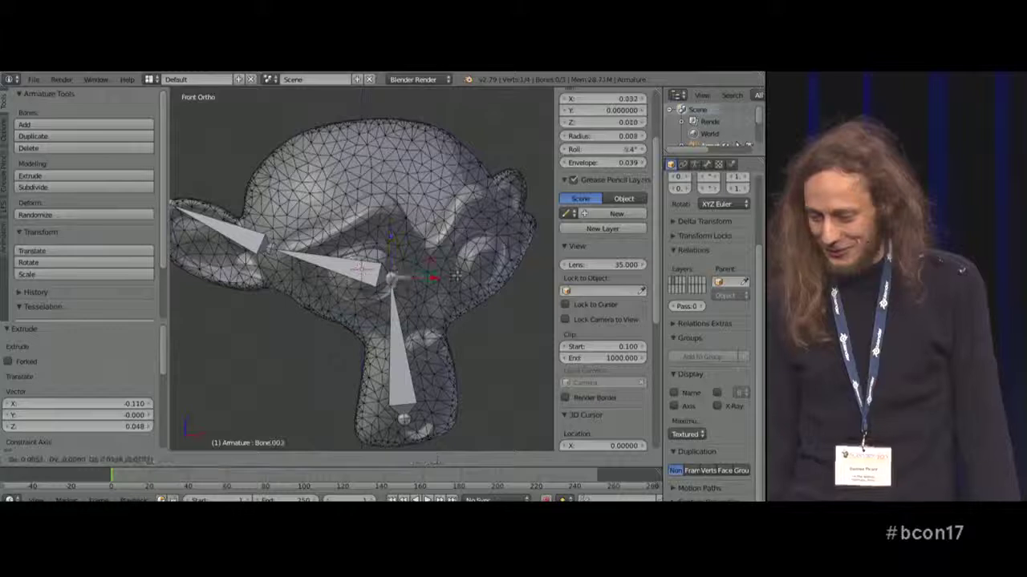
{"action": "key", "text": "Tab"}
- Parent the monkey mesh to the armature with automatic weights
{"action": "right_click", "coordinate": [419, 296]}
{"action": "right_click", "coordinate": [402, 321], "text": "shift"}
{"action": "key", "text": "ctrl+p"}
{"action": "key", "text": "Down"}
{"action": "key", "text": "Down"}
{"action": "key", "text": "Down"}
{"action": "key", "text": "Return"}
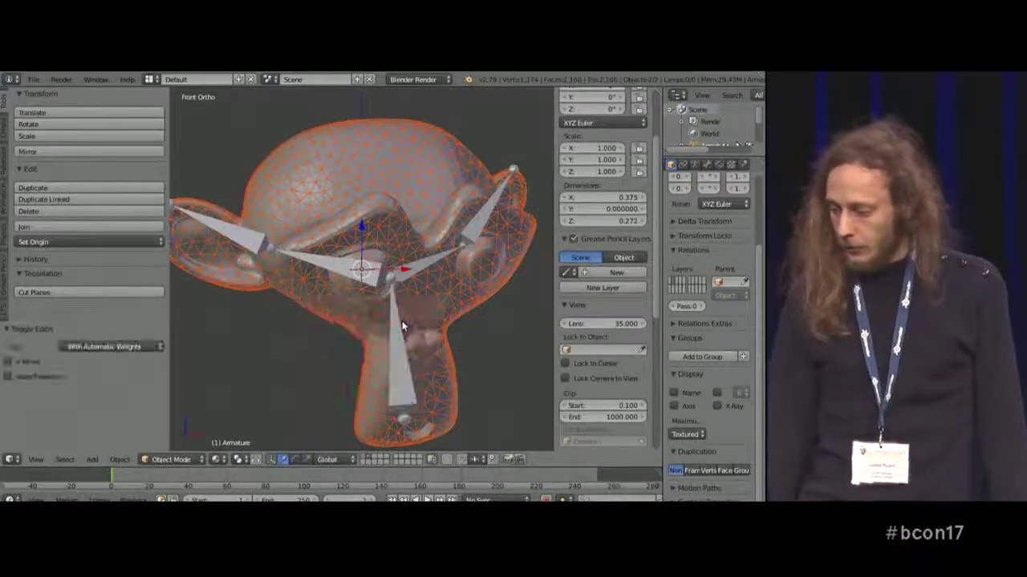
- Put the armature in Pose Mode and try rotating the two bones leading to the larger ear
{"action": "right_click", "coordinate": [354, 280]}
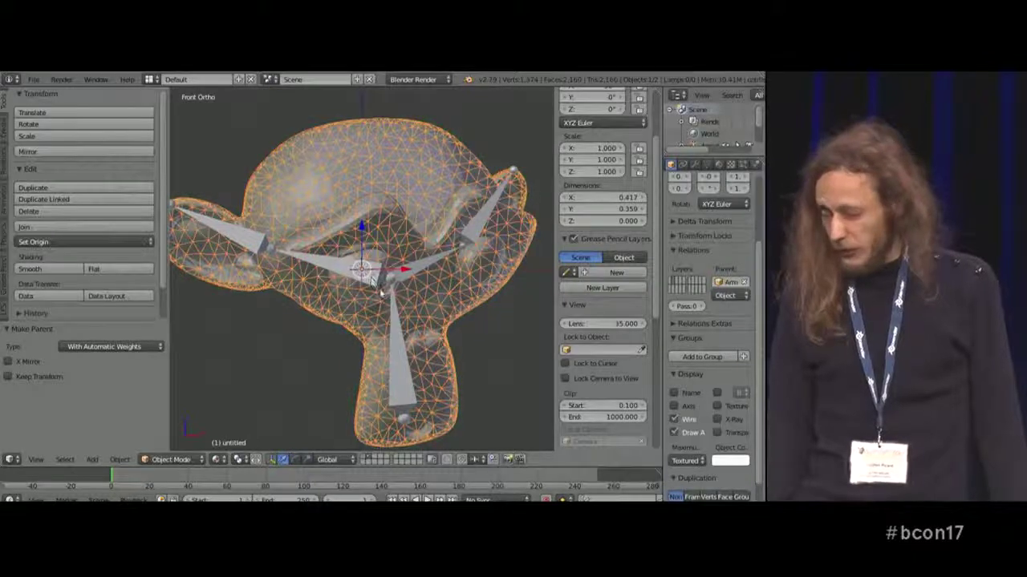
{"action": "right_click", "coordinate": [392, 337]}
{"action": "key", "text": "ctrl+Tab"}
{"action": "right_click", "coordinate": [354, 273]}
{"action": "key", "text": "r"}
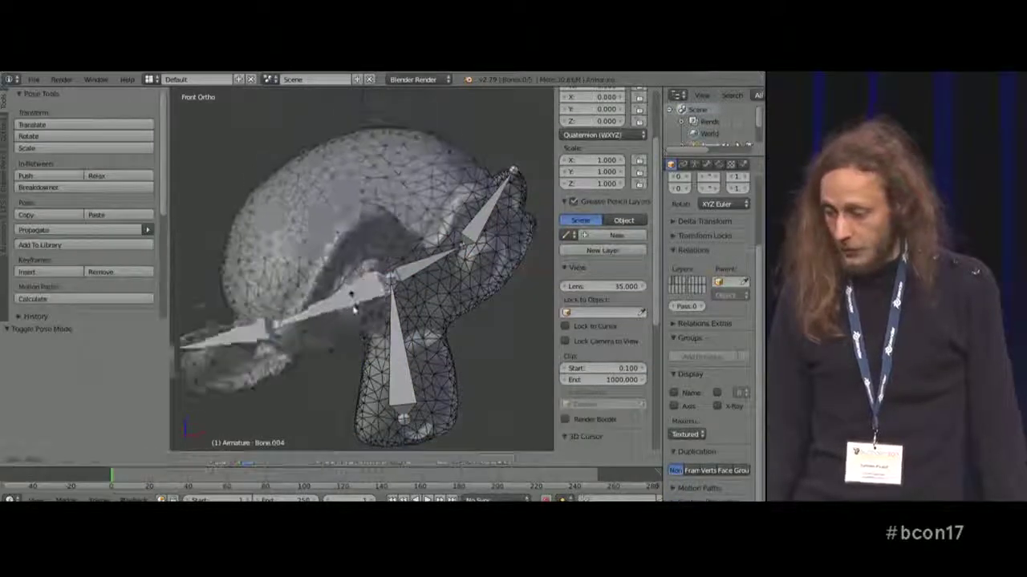
{"action": "left_click", "coordinate": [323, 268]}
{"action": "right_click", "coordinate": [258, 240]}
{"action": "key", "text": "r"}
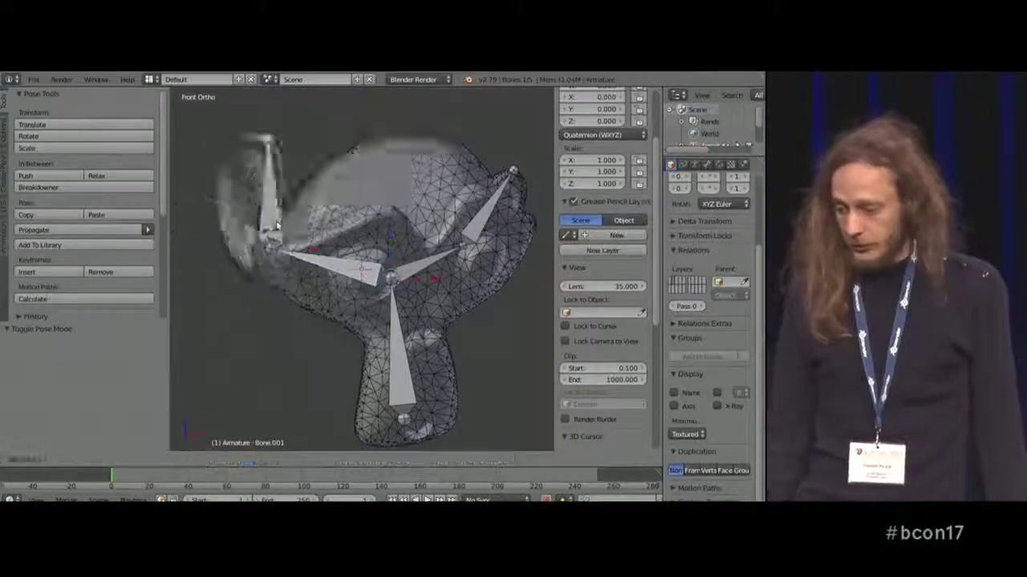
{"action": "key", "text": "Escape"}
- Try rotating the bones leading to the monkey's smaller ear
{"action": "right_click", "coordinate": [477, 229]}
{"action": "key", "text": "r"}
{"action": "key", "text": "Escape"}
{"action": "right_click", "coordinate": [463, 248]}
{"action": "key", "text": "r"}
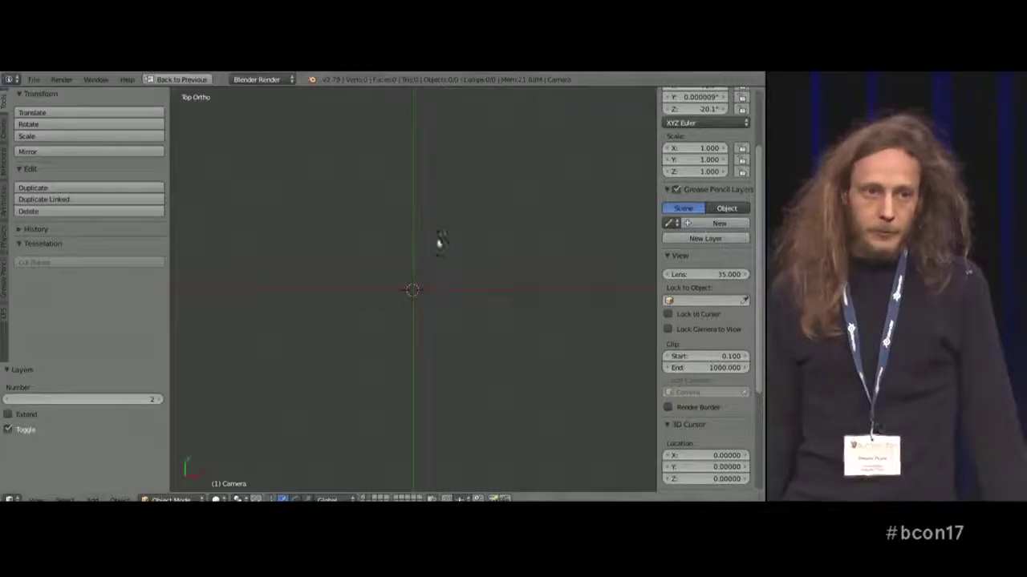
- Open the Images as Planes importer in the empty scene
{"action": "key", "text": "shift+a"}
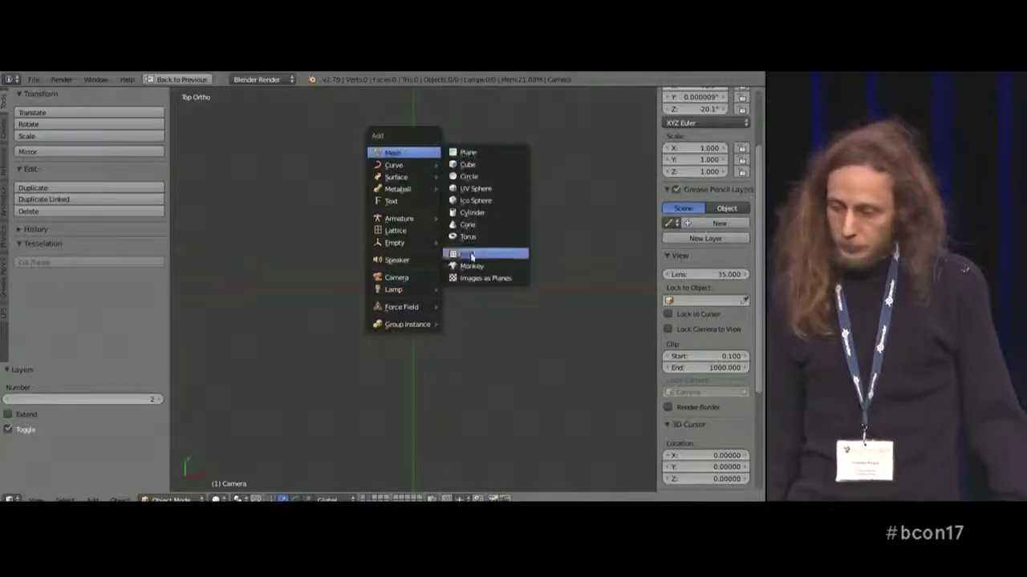
{"action": "left_click", "coordinate": [483, 277]}
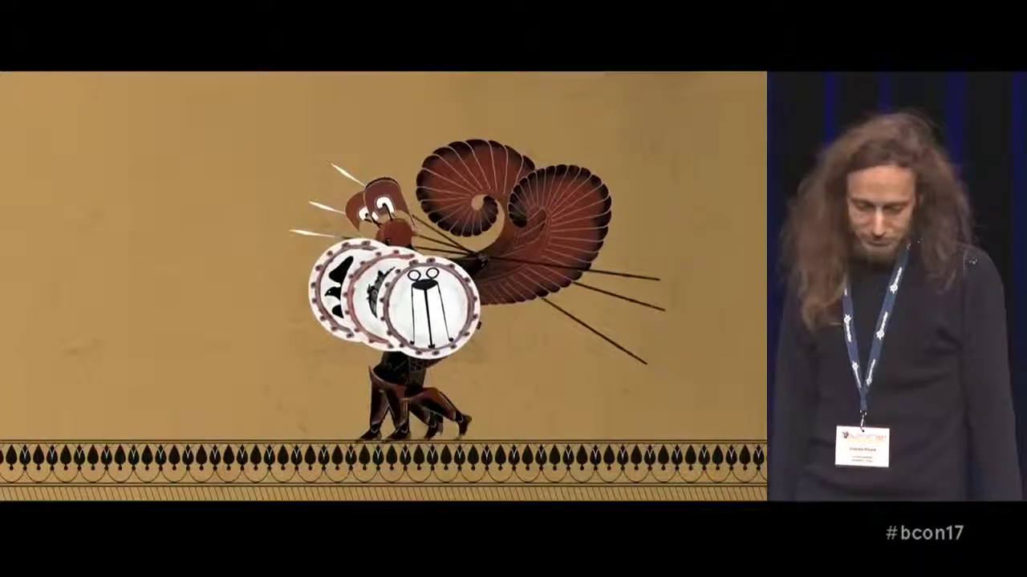
{"action": "key", "text": "Right"}
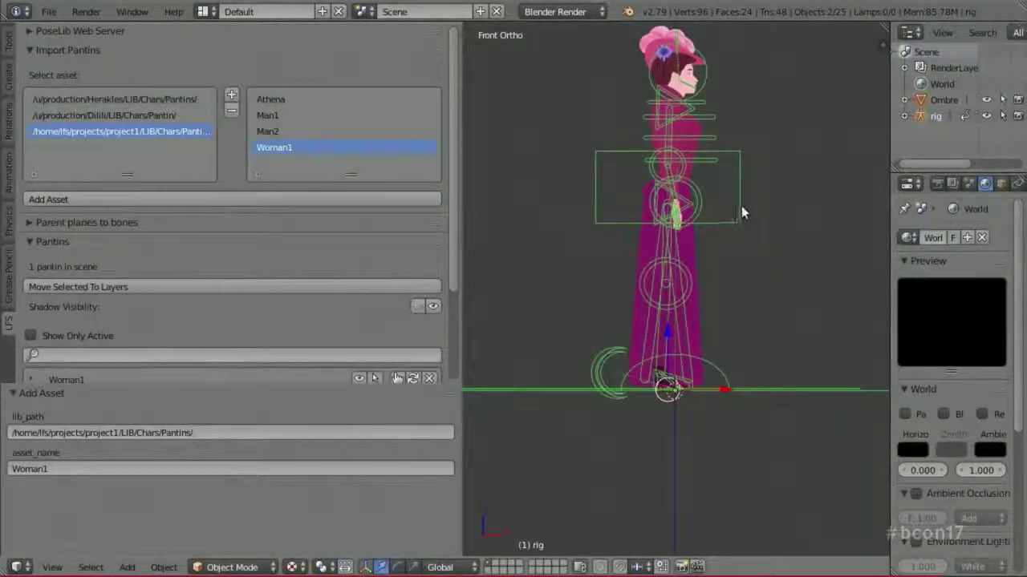
- Move the Woman1 puppet to the first layer and display that layer
{"action": "scroll", "coordinate": [346, 154], "scroll_direction": "down", "scroll_amount": 5}
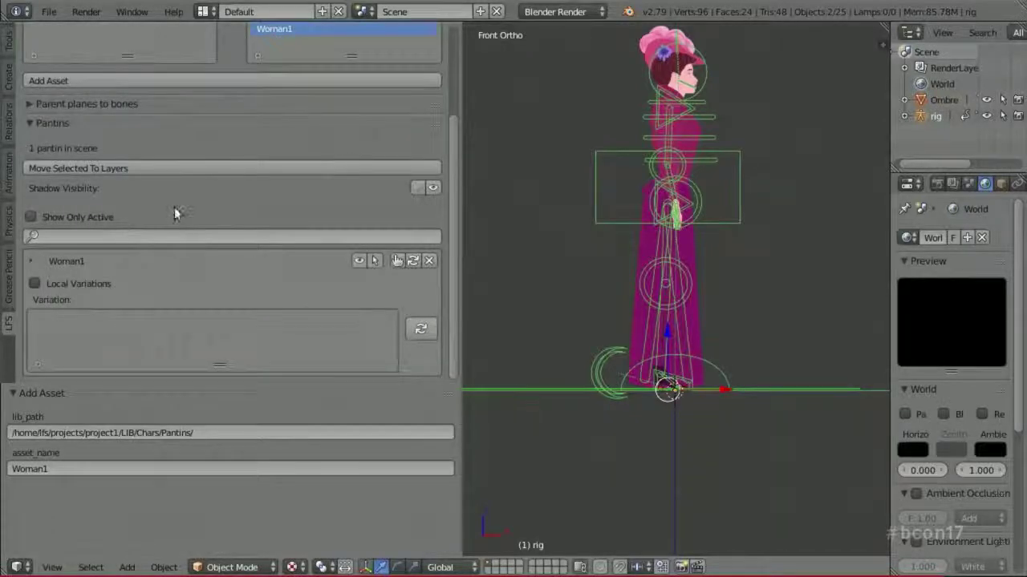
{"action": "left_click", "coordinate": [231, 169]}
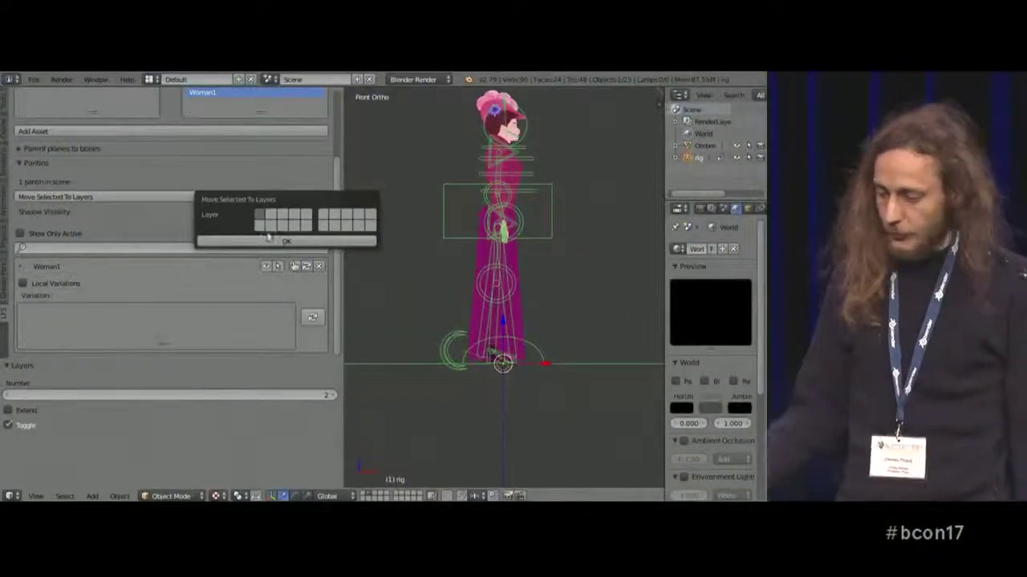
{"action": "left_click", "coordinate": [268, 239]}
{"action": "key", "text": "1"}
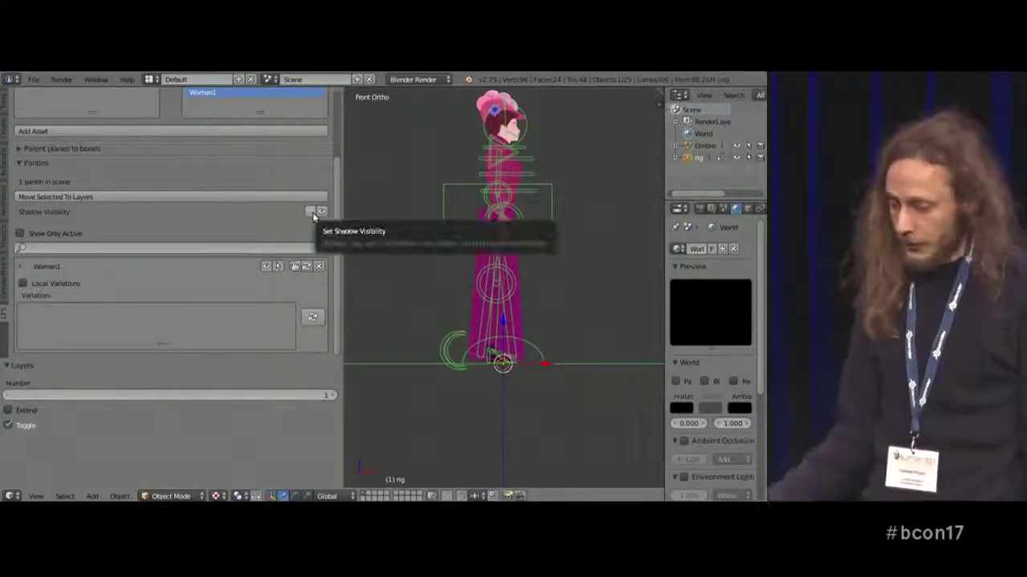
- Turn on the shadow visibility of the Woman1 puppet
{"action": "middle_click_drag", "start_coordinate": [425, 246], "coordinate": [423, 284]}
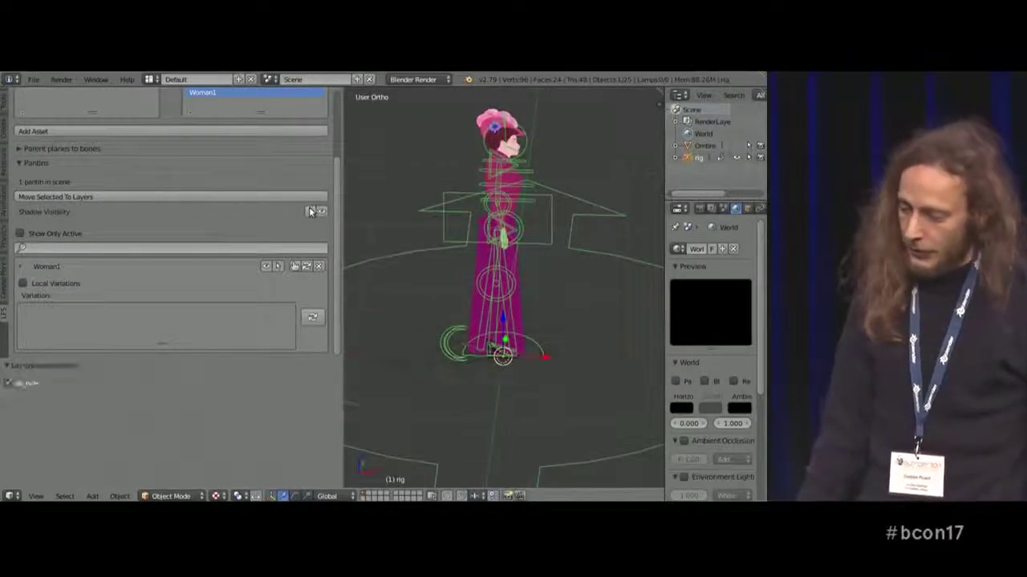
{"action": "left_click", "coordinate": [322, 212]}
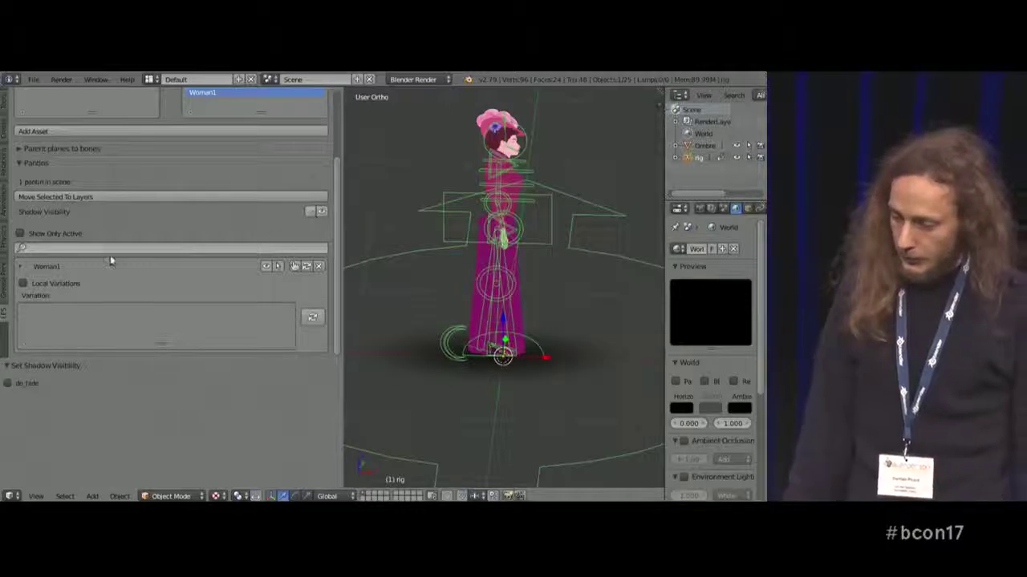
- Try out the selectability of Woman1's image planes on the skirt and reselect the rig
{"action": "left_click", "coordinate": [267, 266]}
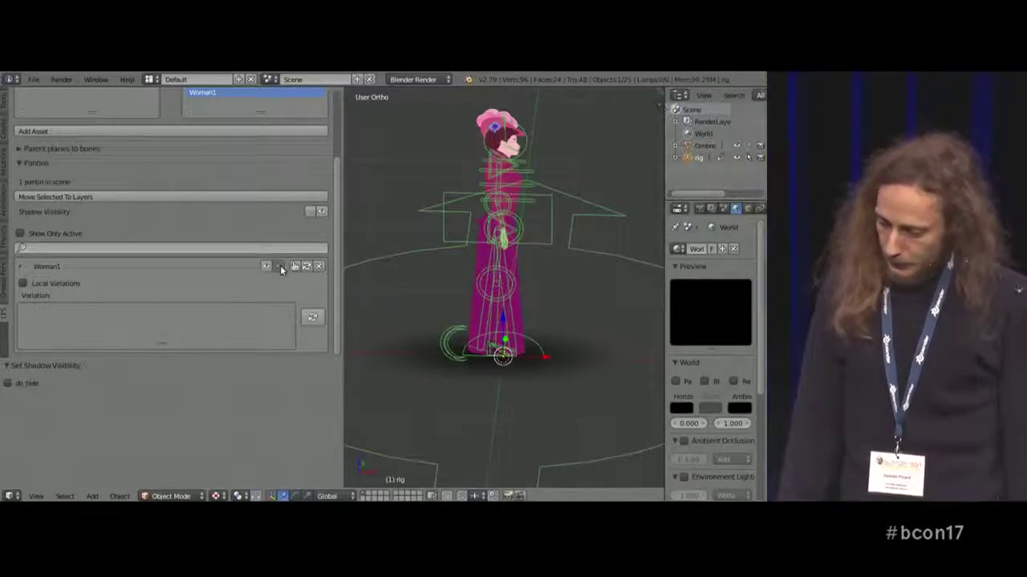
{"action": "right_click", "coordinate": [512, 299]}
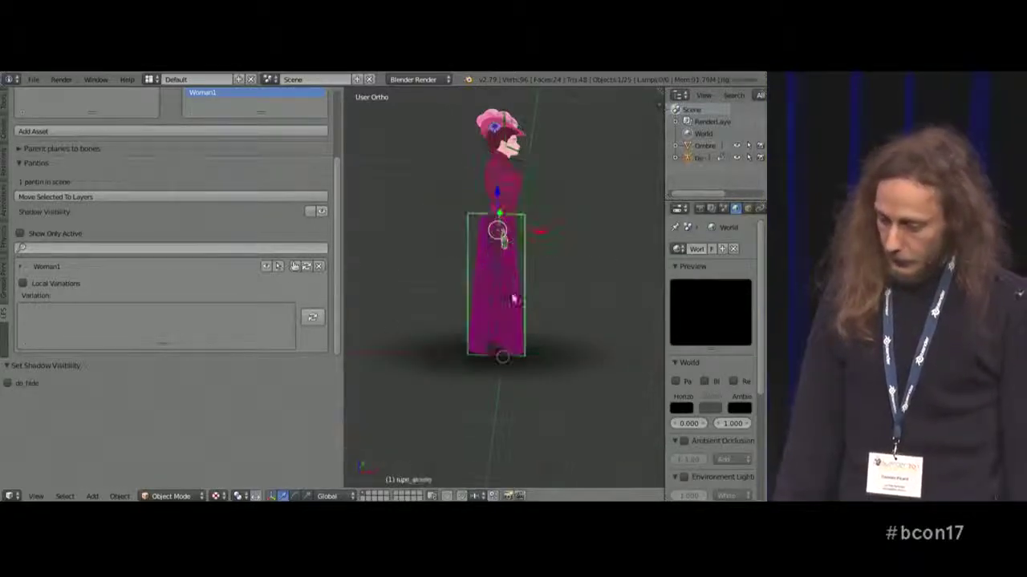
{"action": "right_click", "coordinate": [440, 216]}
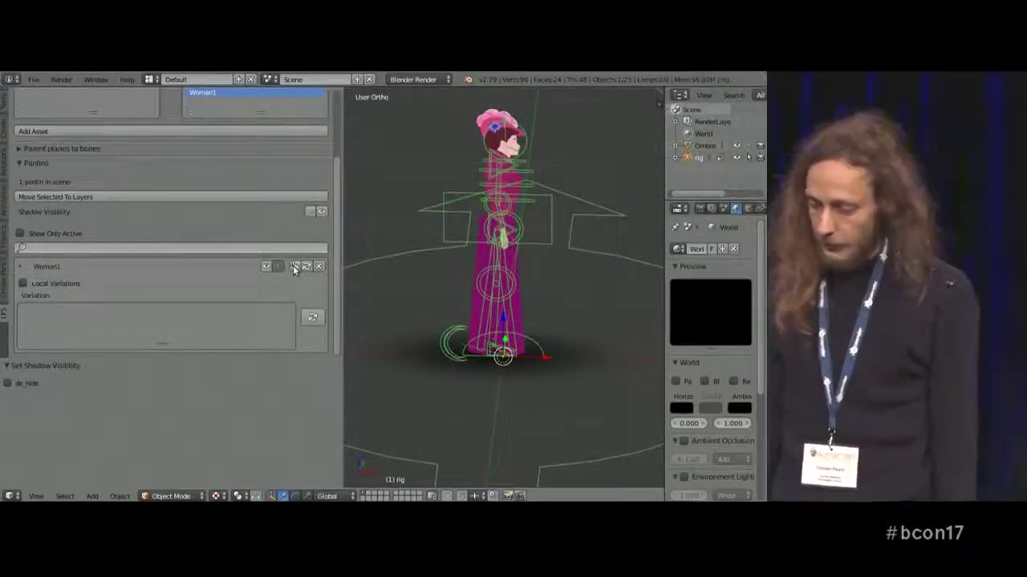
- Put the woman's rig in Pose Mode, try rotating the bust control and undo the rotation in front view
{"action": "key", "text": "ctrl+Tab"}
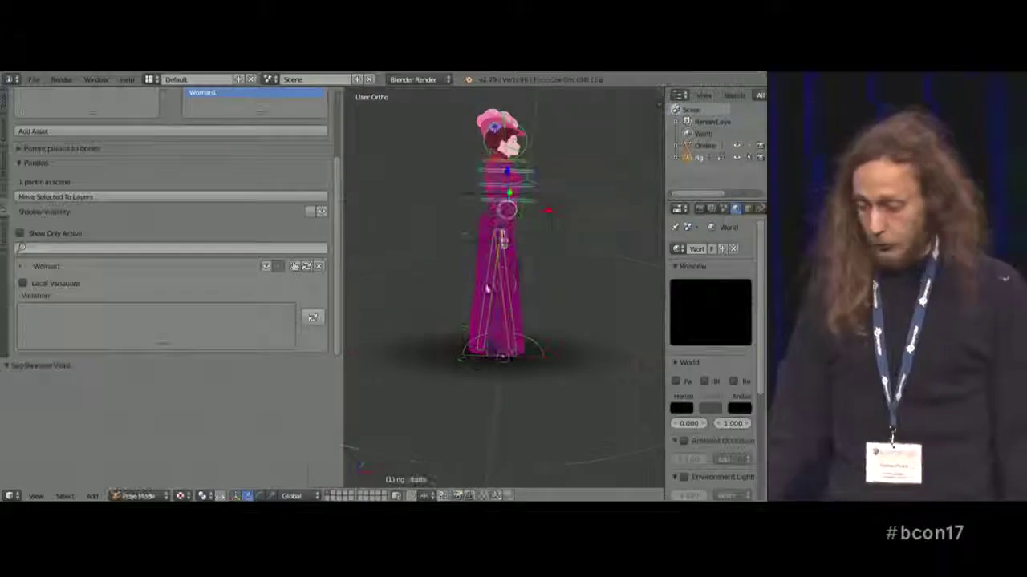
{"action": "scroll", "coordinate": [555, 285], "scroll_direction": "up", "scroll_amount": 4}
{"action": "key", "text": "r"}
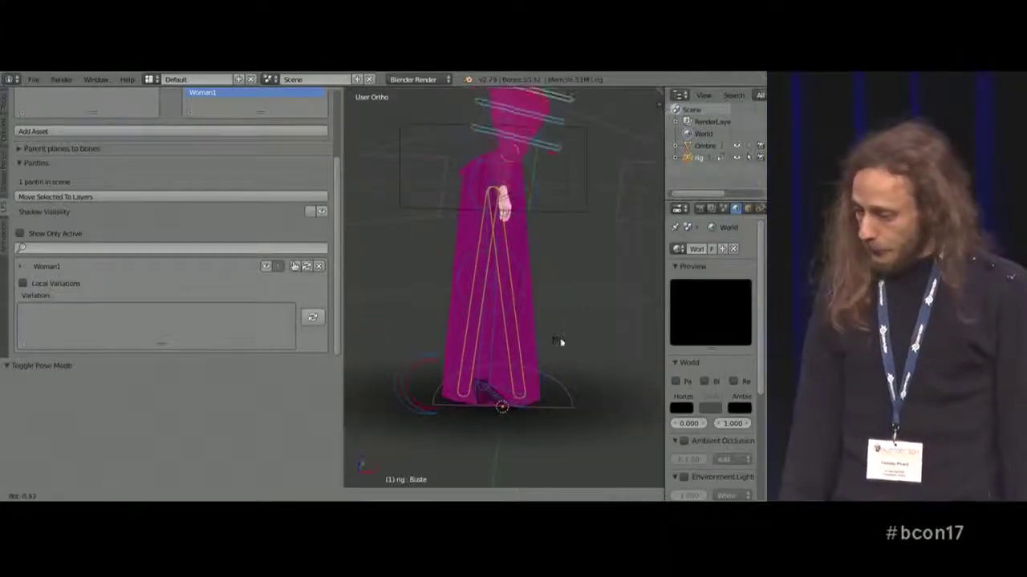
{"action": "left_click", "coordinate": [559, 343]}
{"action": "key", "text": "ctrl+z"}
{"action": "key", "text": "KP_1"}
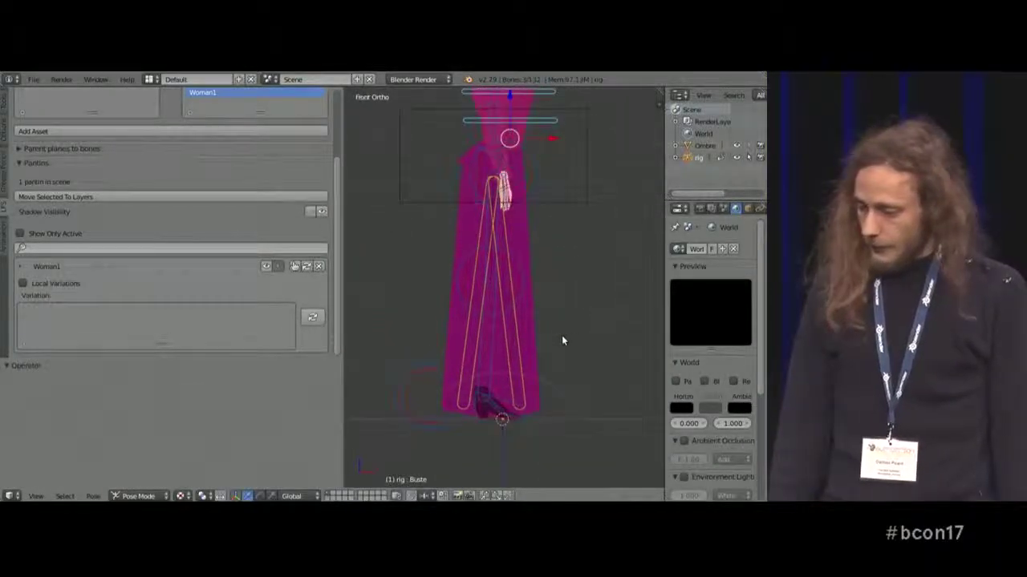
- Show the rig's main properties and layers beside the view and hide the puppet tools
{"action": "scroll", "coordinate": [561, 336], "scroll_direction": "down", "scroll_amount": 3}
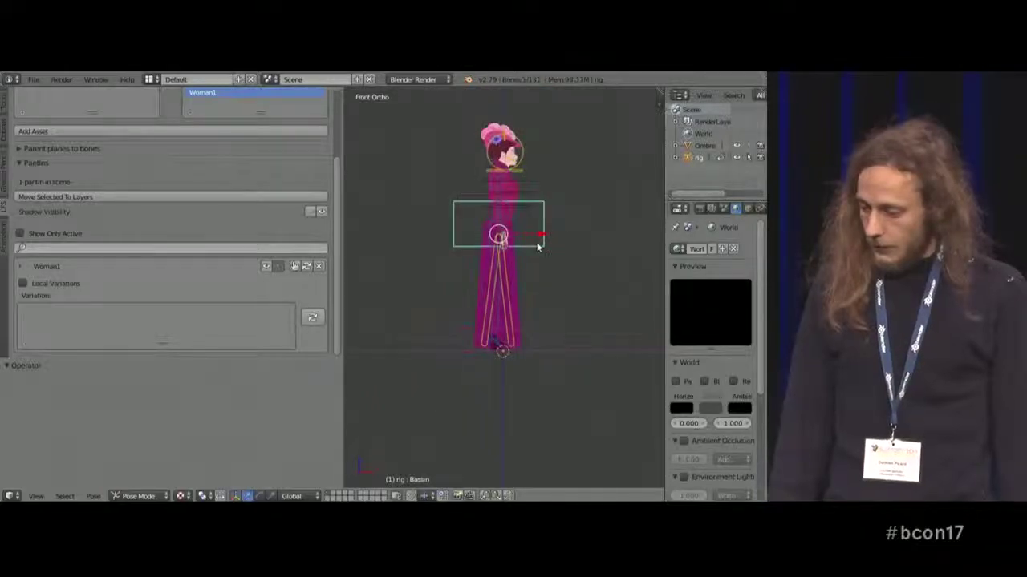
{"action": "key", "text": "n"}
{"action": "scroll", "coordinate": [479, 217], "scroll_direction": "up", "scroll_amount": 5}
{"action": "scroll", "coordinate": [484, 313], "scroll_direction": "down", "scroll_amount": 3}
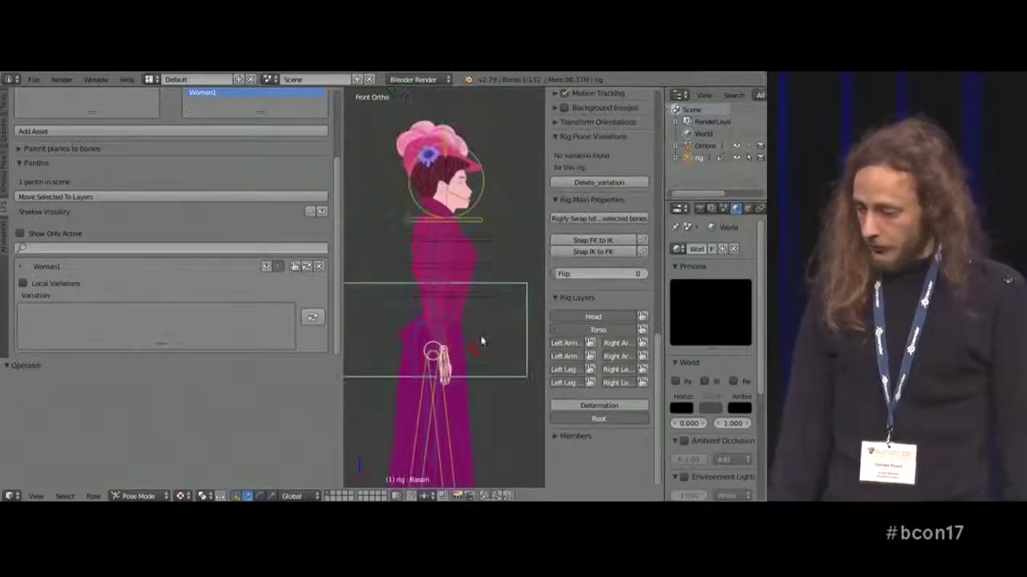
{"action": "key", "text": "t"}
{"action": "key", "text": "t"}
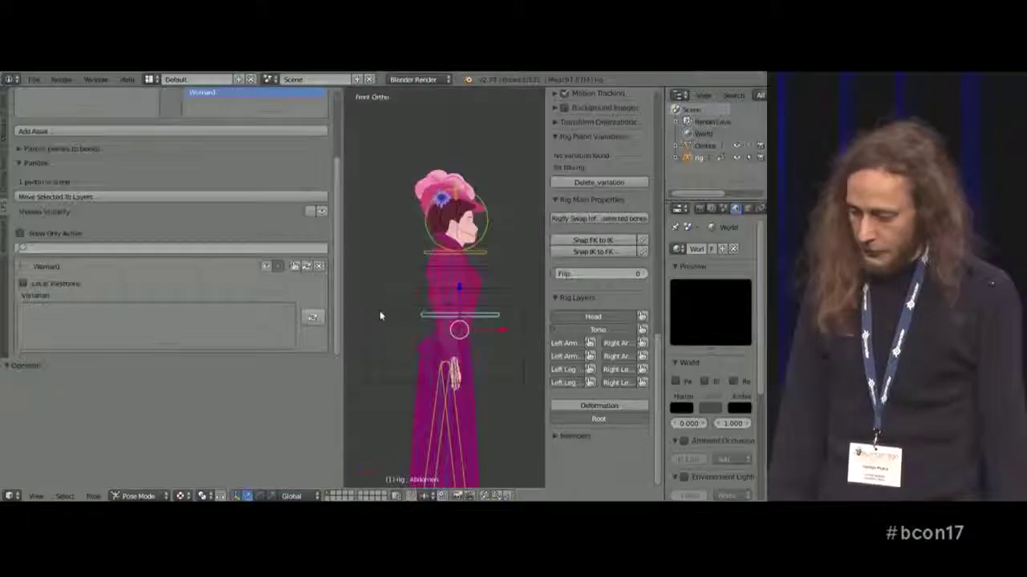
{"action": "key", "text": "t"}
- Try rotating the abdomen, bust and other upper-body controls of the woman's rig
{"action": "key", "text": "r"}
{"action": "key", "text": "Escape"}
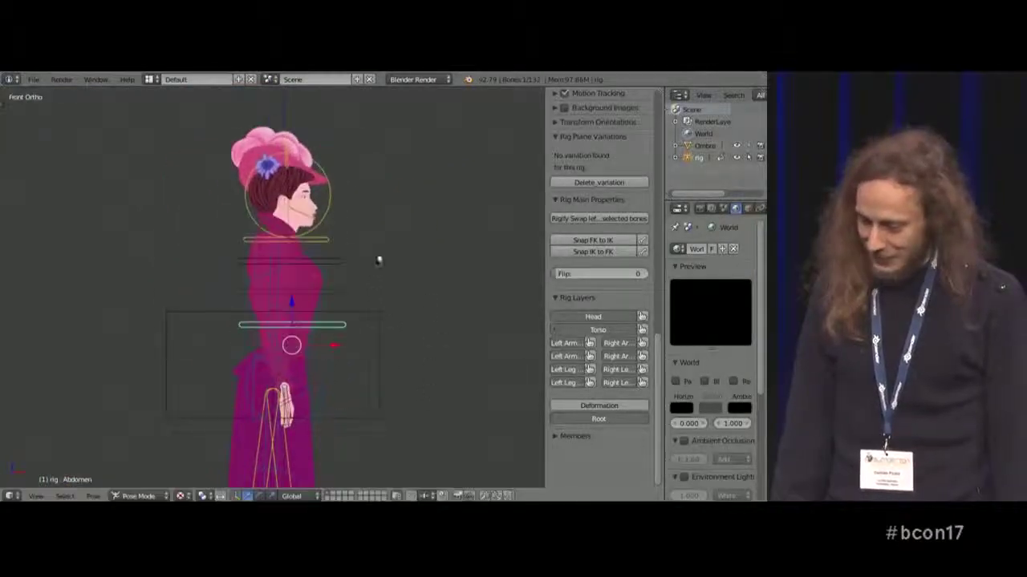
{"action": "right_click", "coordinate": [339, 212]}
{"action": "right_click", "coordinate": [344, 226]}
{"action": "right_click", "coordinate": [303, 216]}
{"action": "key", "text": "r"}
{"action": "right_click", "coordinate": [318, 233]}
{"action": "right_click", "coordinate": [331, 243]}
{"action": "key", "text": "r"}
{"action": "right_click", "coordinate": [316, 265]}
{"action": "right_click", "coordinate": [310, 261]}
{"action": "key", "text": "r"}
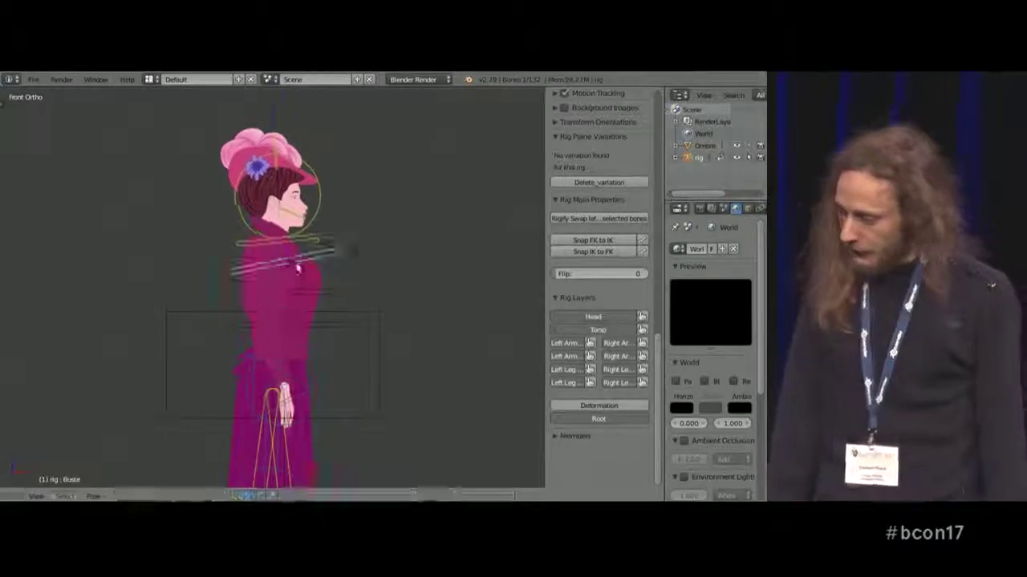
{"action": "right_click", "coordinate": [297, 268]}
- Try moving the right upper-arm IK control at the woman's shoulder
{"action": "right_click", "coordinate": [289, 270]}
{"action": "key", "text": "g"}
{"action": "right_click", "coordinate": [339, 333]}
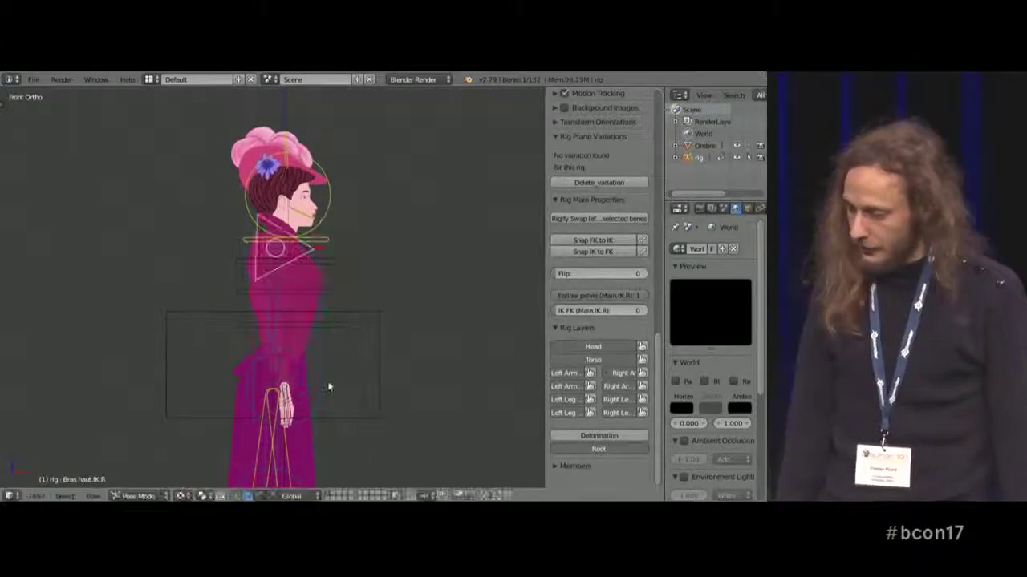
- Raise the woman's right hand forward with its IK control and snap the arm's FK controls to IK
{"action": "right_click", "coordinate": [328, 387]}
{"action": "key", "text": "g"}
{"action": "right_click", "coordinate": [393, 373]}
{"action": "left_click", "coordinate": [470, 321]}
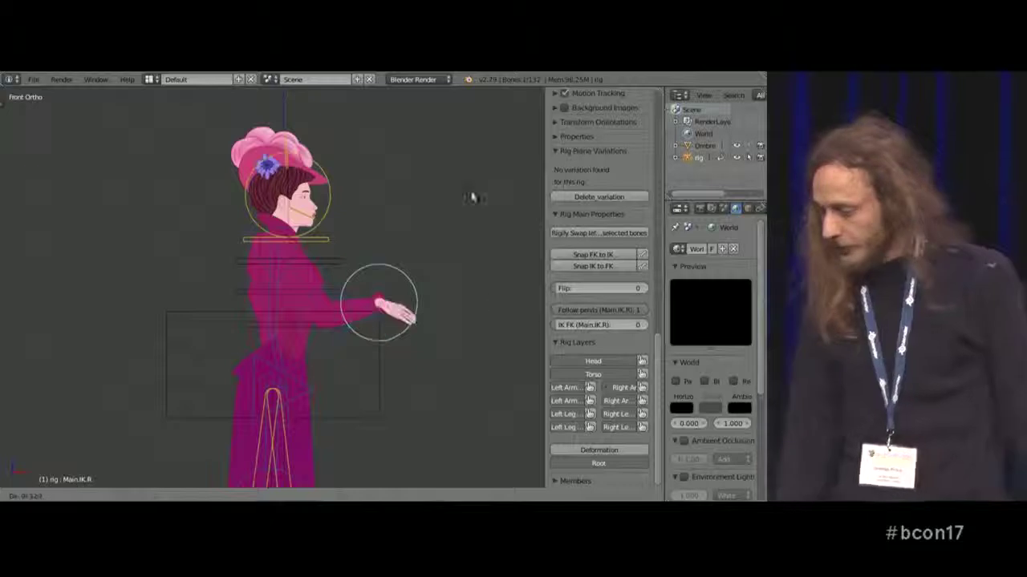
{"action": "left_click", "coordinate": [617, 255]}
{"action": "right_click", "coordinate": [392, 359]}
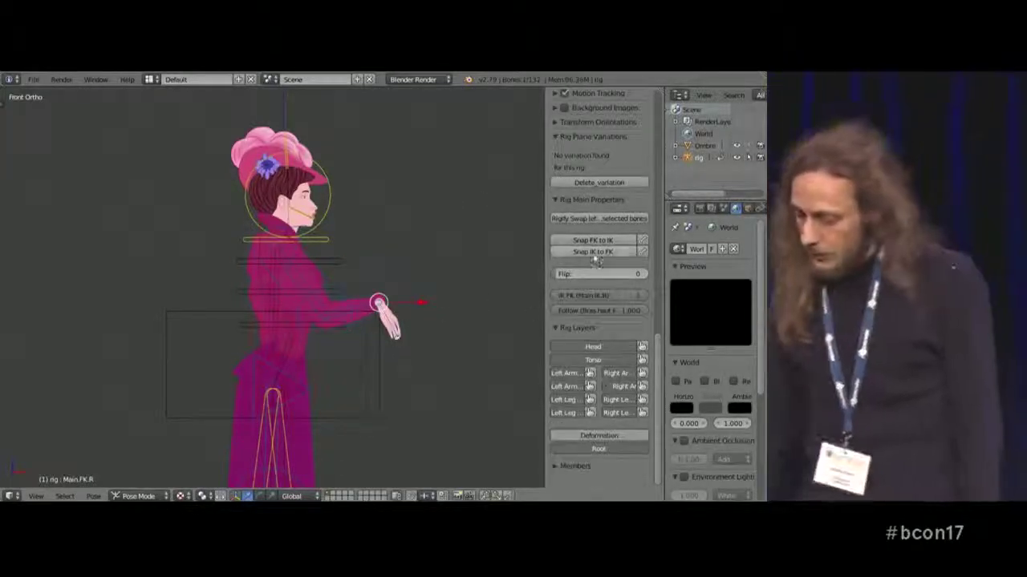
{"action": "right_click", "coordinate": [380, 273]}
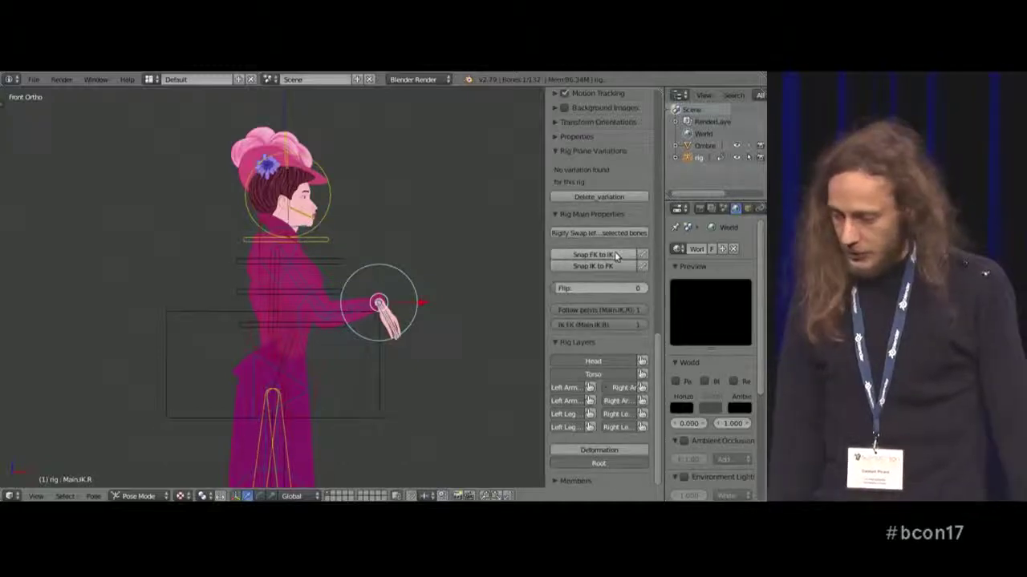
- Raise the right arm and bend its hand by rotating their FK controls, and snap the arm's IK controls to FK
{"action": "right_click", "coordinate": [320, 310]}
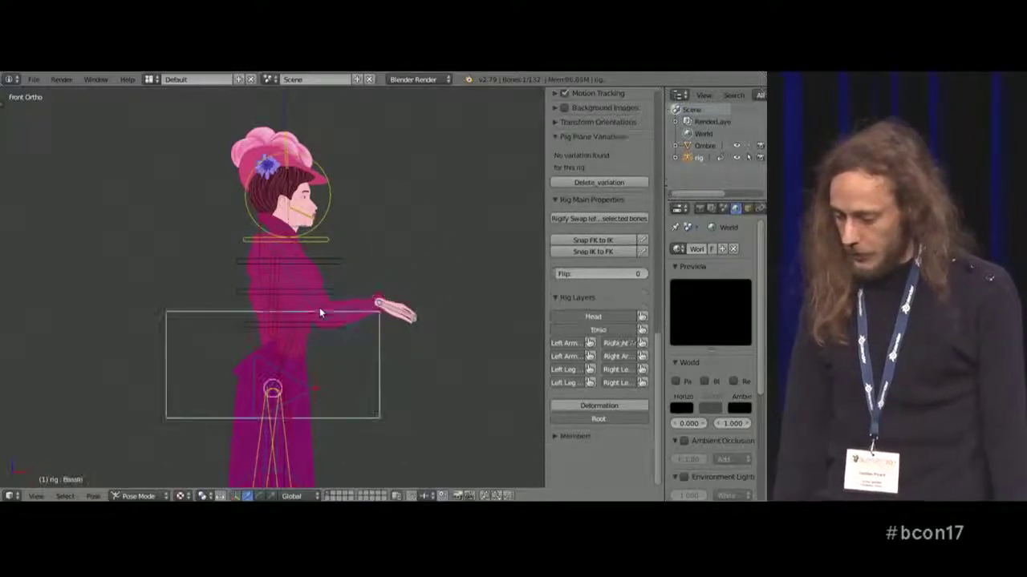
{"action": "key", "text": "r"}
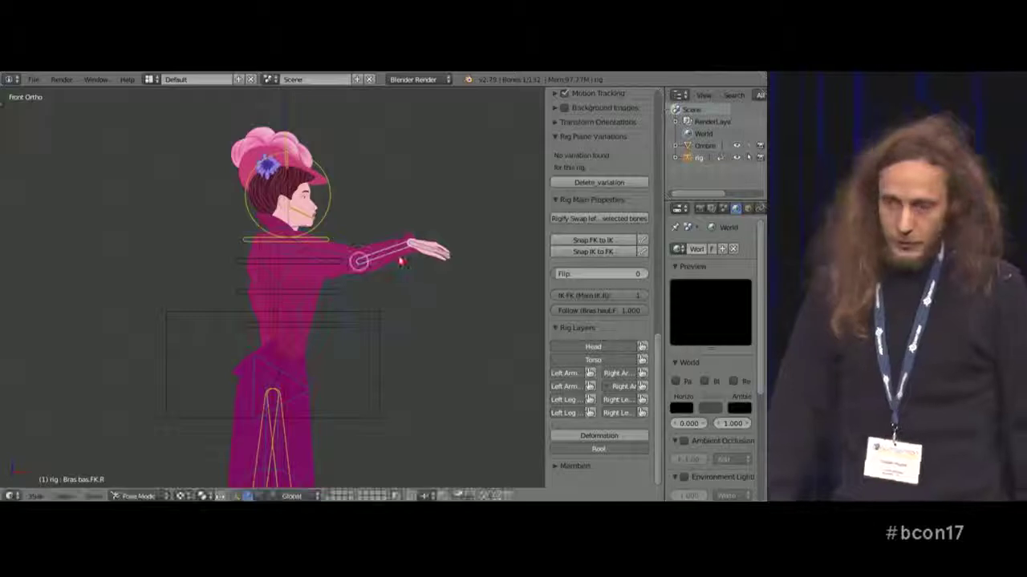
{"action": "left_click", "coordinate": [429, 241]}
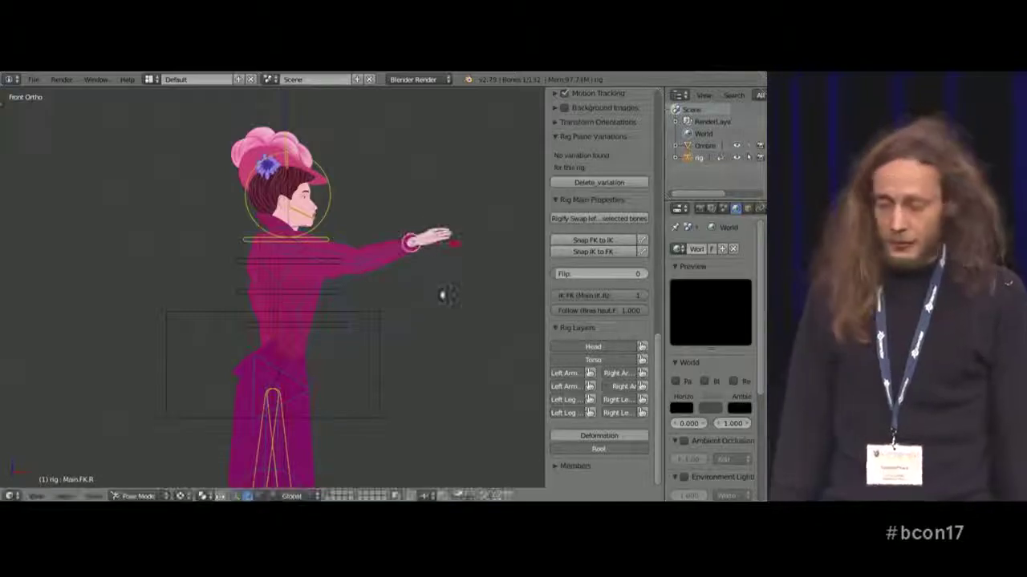
{"action": "left_click", "coordinate": [612, 253]}
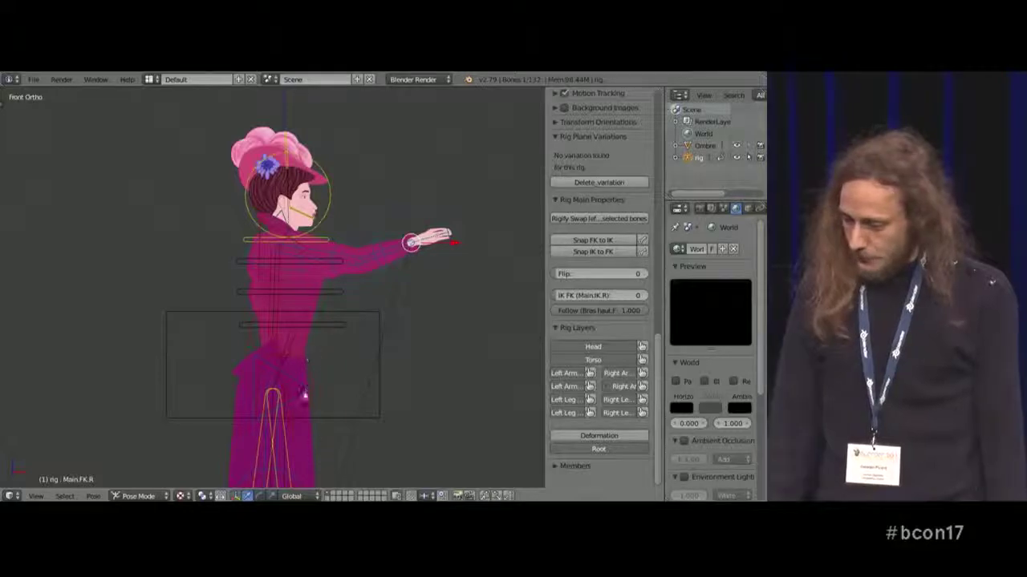
- Move the left-hand IK control forward in front of the waist and rotate the hand to point forward
{"action": "right_click", "coordinate": [312, 390]}
{"action": "key", "text": "g"}
{"action": "left_click", "coordinate": [413, 356]}
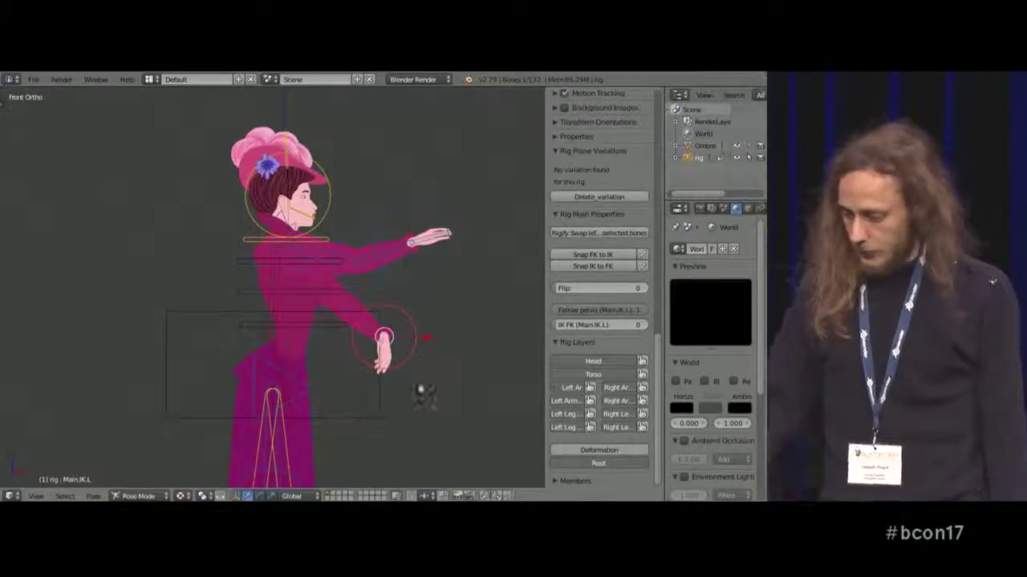
{"action": "key", "text": "r"}
{"action": "left_click", "coordinate": [481, 289]}
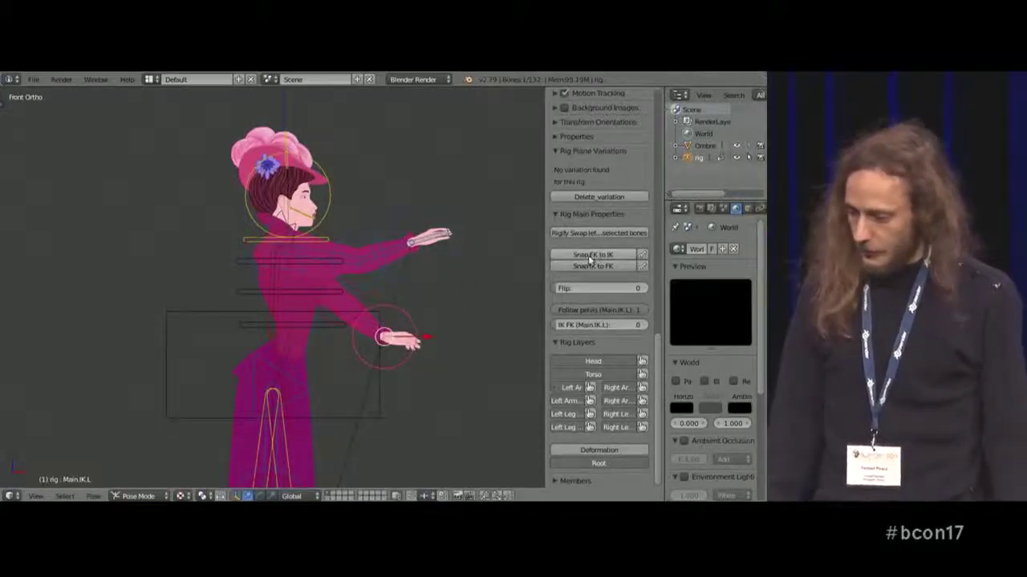
- Move the left foot's IK control forward and up to bend the leg, and snap the leg's FK controls to IK
{"action": "middle_click_drag", "start_coordinate": [390, 399], "coordinate": [473, 266], "text": "shift"}
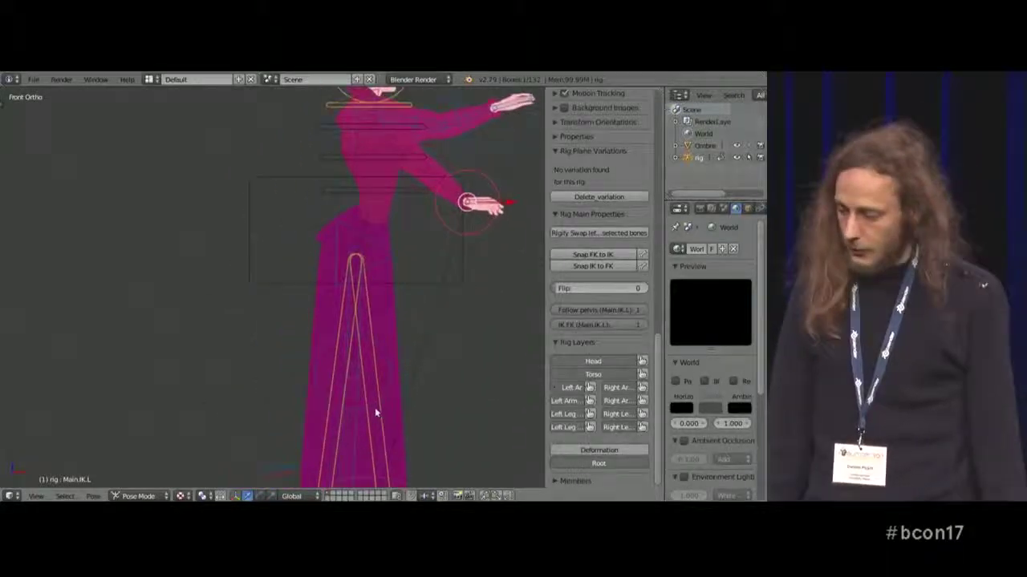
{"action": "right_click", "coordinate": [376, 411]}
{"action": "middle_click_drag", "start_coordinate": [401, 438], "coordinate": [409, 316], "text": "shift"}
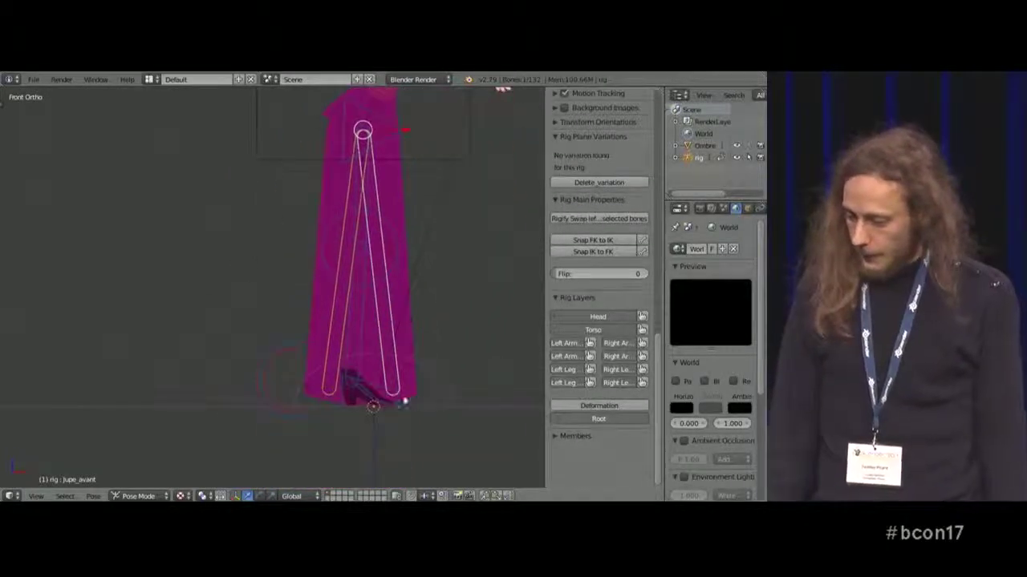
{"action": "right_click", "coordinate": [363, 391]}
{"action": "key", "text": "g"}
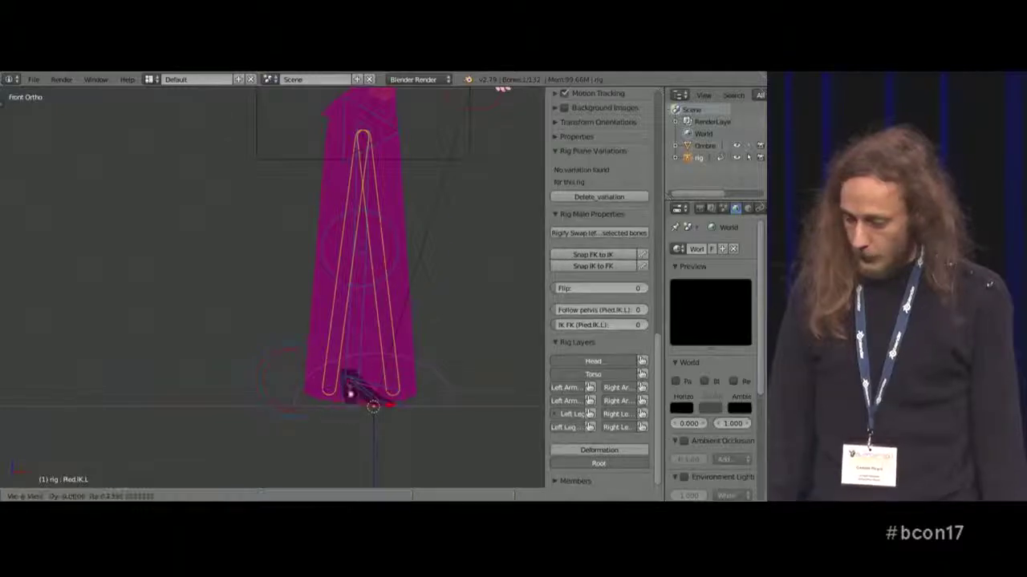
{"action": "left_click", "coordinate": [385, 364]}
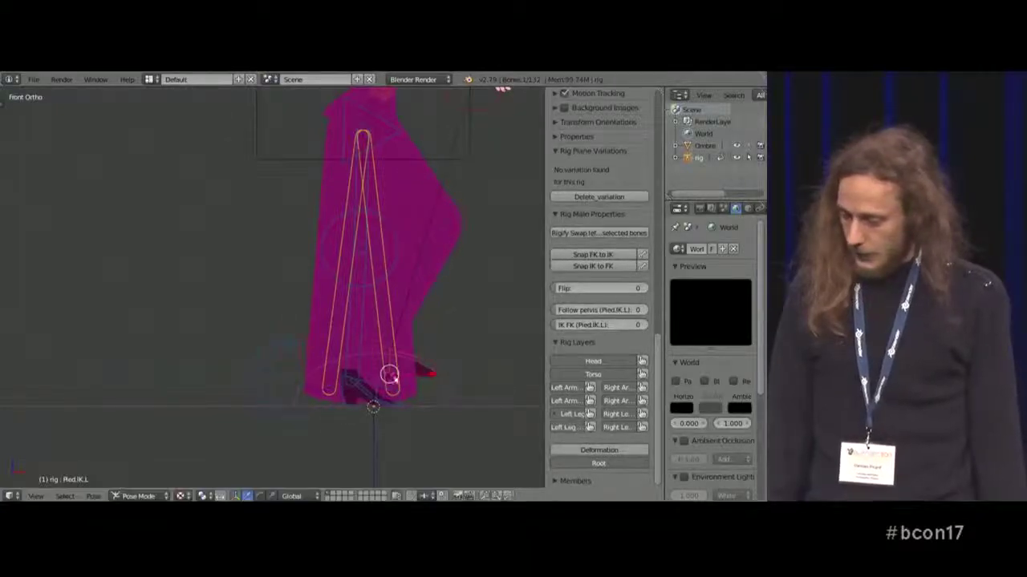
{"action": "left_click", "coordinate": [606, 255]}
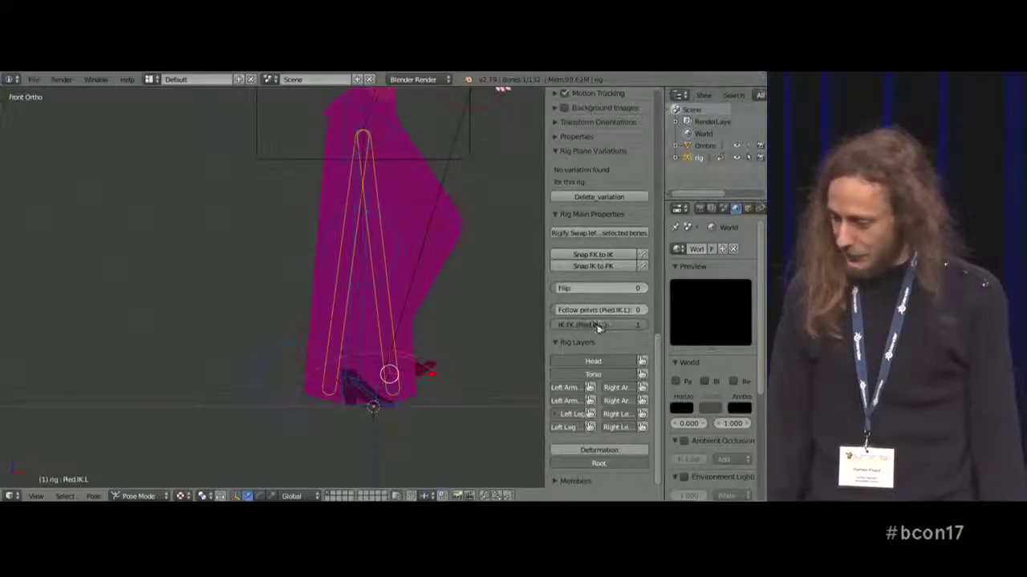
{"action": "left_click", "coordinate": [601, 256]}
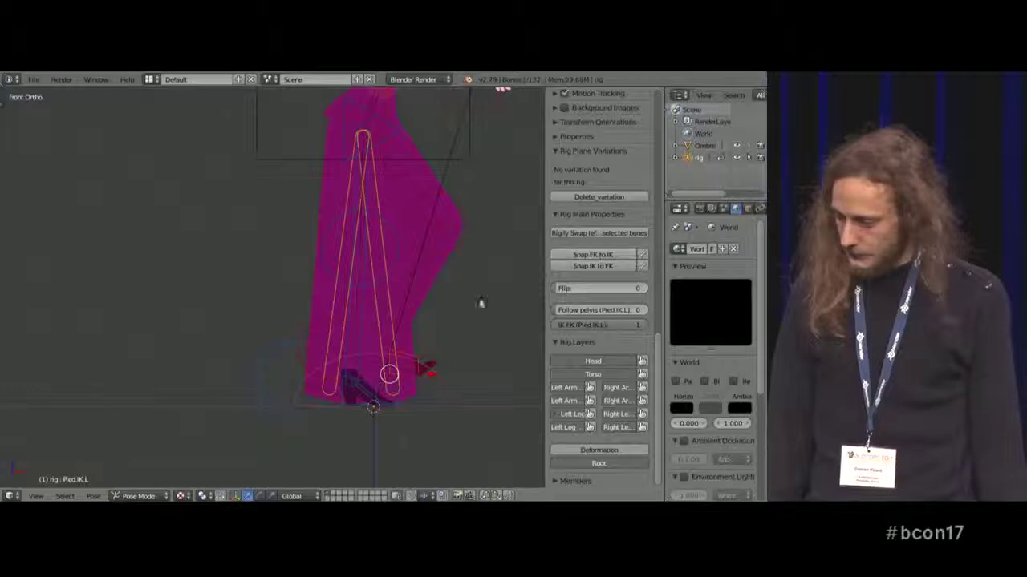
- Rotate the lower left leg's FK control slightly and snap the leg's IK controls to FK
{"action": "right_click", "coordinate": [424, 275]}
{"action": "key", "text": "r"}
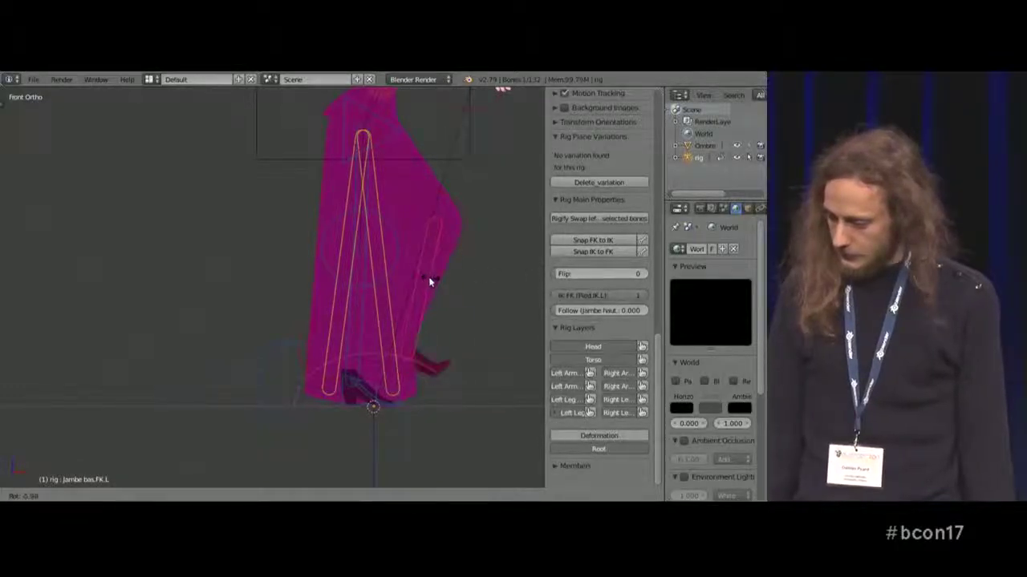
{"action": "left_click", "coordinate": [427, 283]}
{"action": "right_click", "coordinate": [442, 354]}
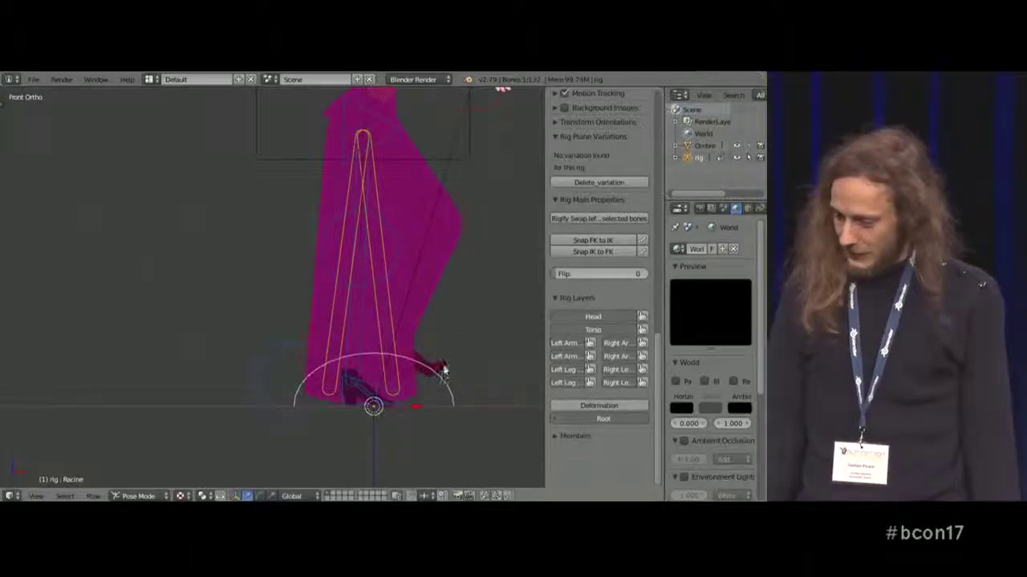
{"action": "left_click", "coordinate": [610, 240]}
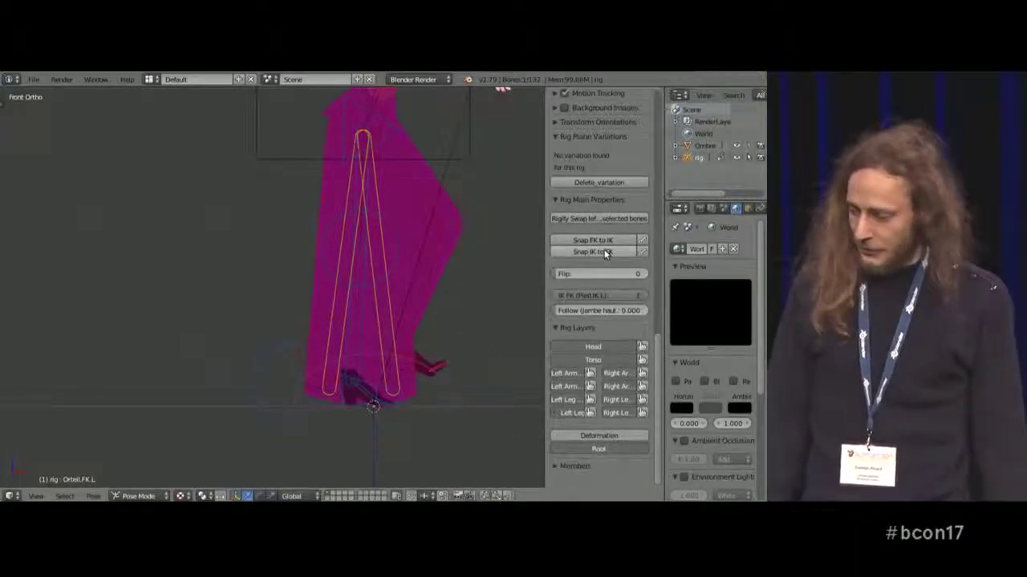
- Try rotating the left foot roll control to lift the heel and raise the bent leg
{"action": "right_click", "coordinate": [340, 340]}
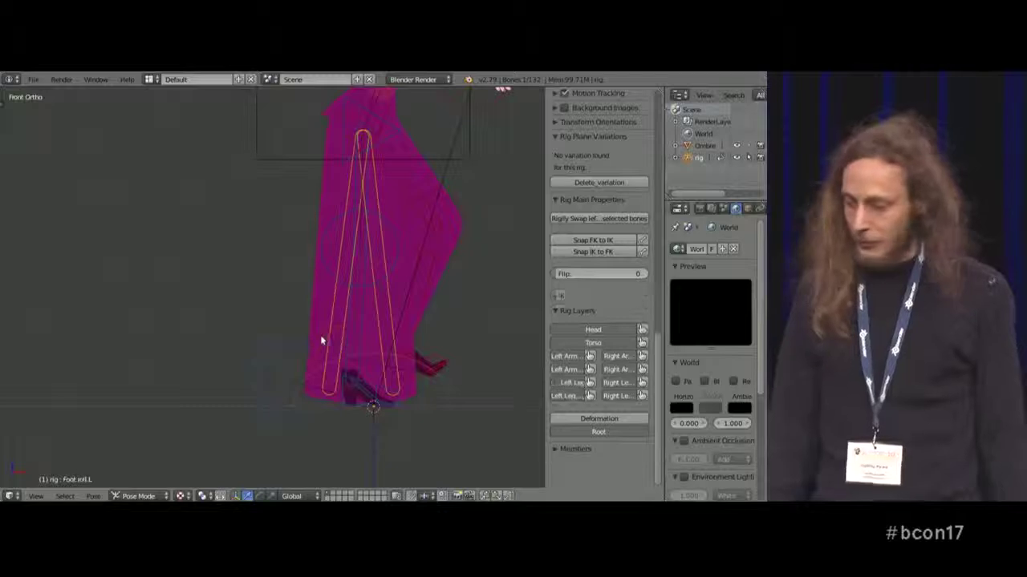
{"action": "key", "text": "r"}
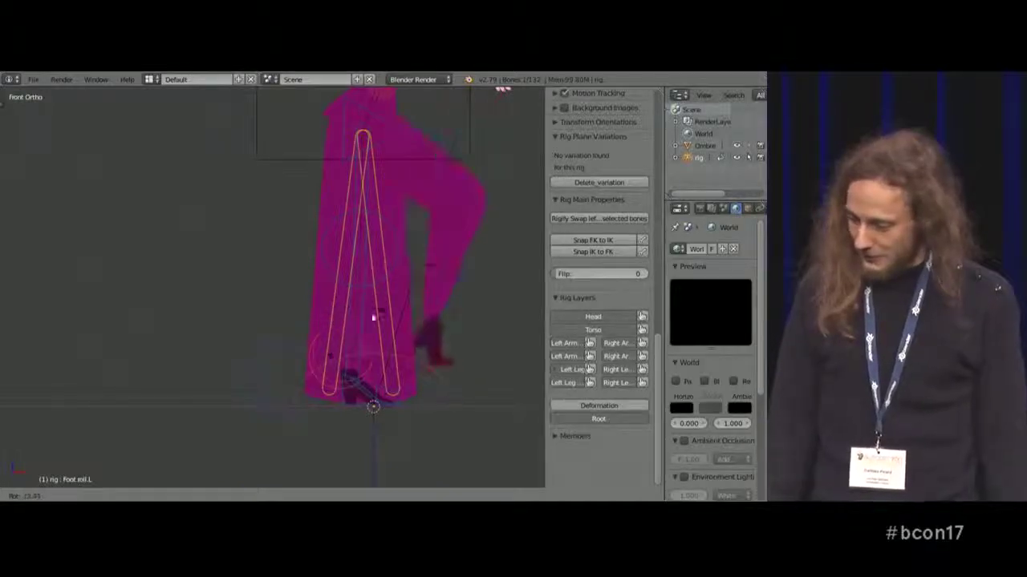
{"action": "left_click", "coordinate": [340, 400]}
{"action": "middle_click_drag", "start_coordinate": [441, 242], "coordinate": [434, 457], "text": "shift"}
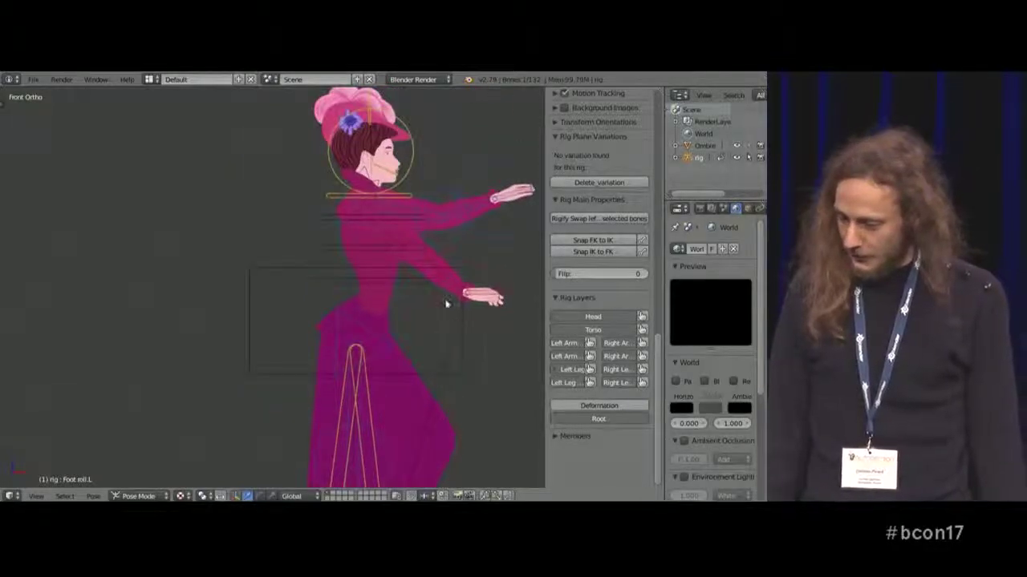
- Clear the location and rotation of all the rig's bones to reset the woman's pose
{"action": "key", "text": "a"}
{"action": "key", "text": "a"}
{"action": "key", "text": "alt+g"}
{"action": "key", "text": "alt+r"}
{"action": "middle_click_drag", "start_coordinate": [457, 278], "coordinate": [379, 300], "text": "shift"}
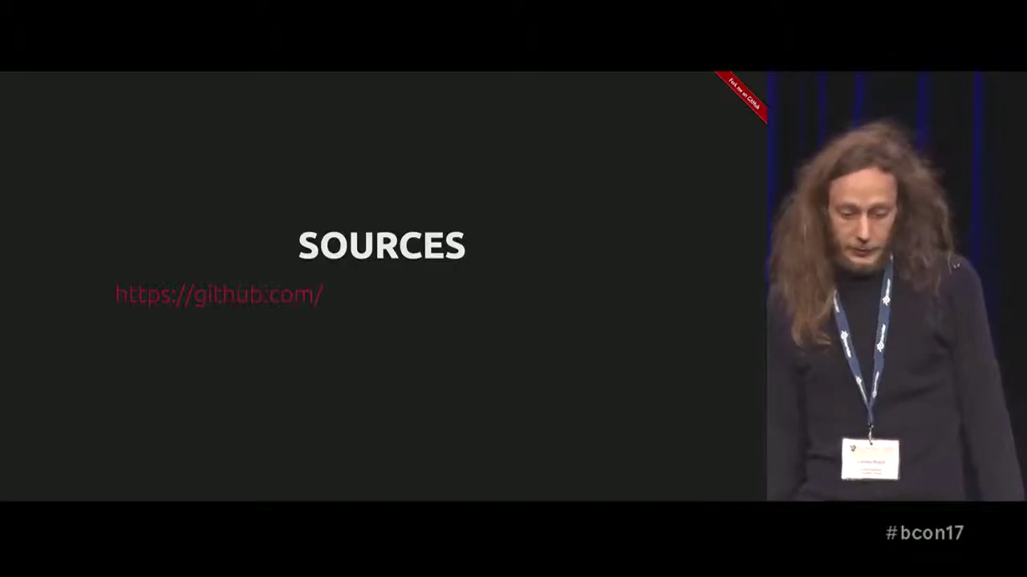
{"action": "key", "text": "Right"}
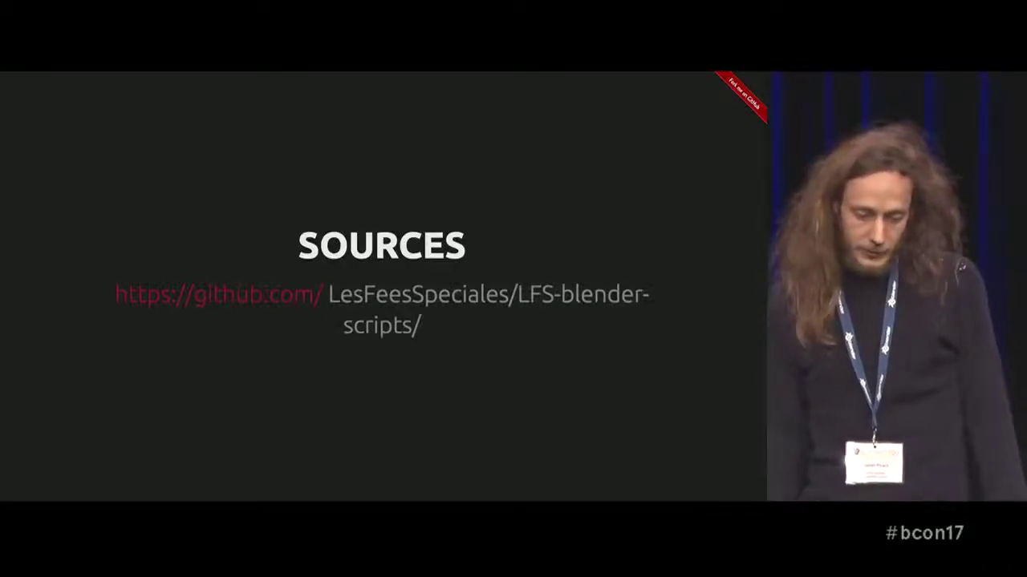